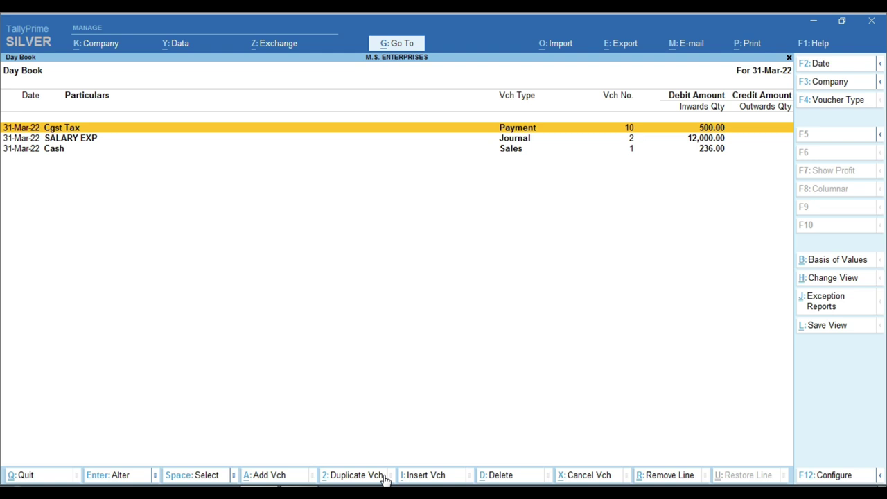
key(ctrl)
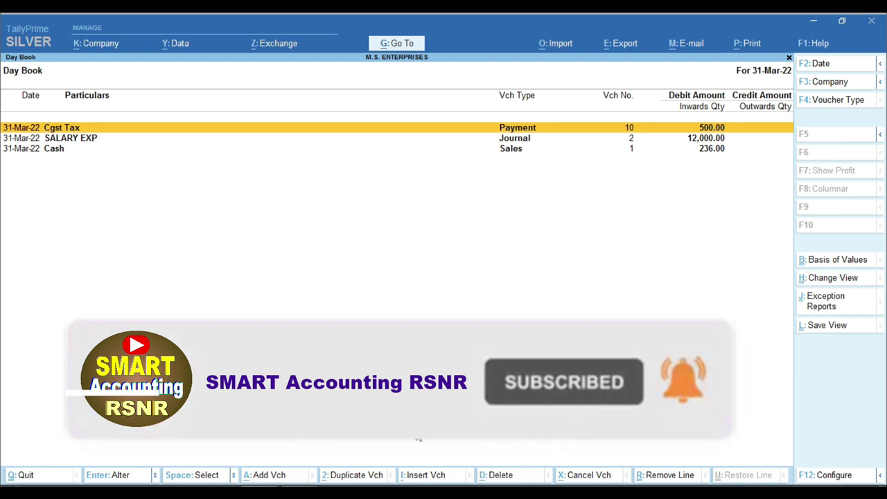
key(ctrl)
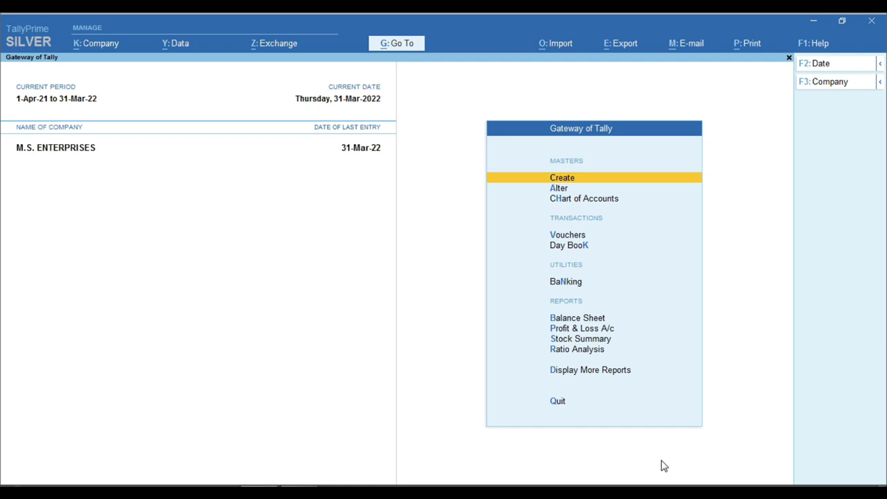
Open the voucher creation screen from the Gateway of Tally to view its available commands
key(Down)
key(Down)
key(Down)
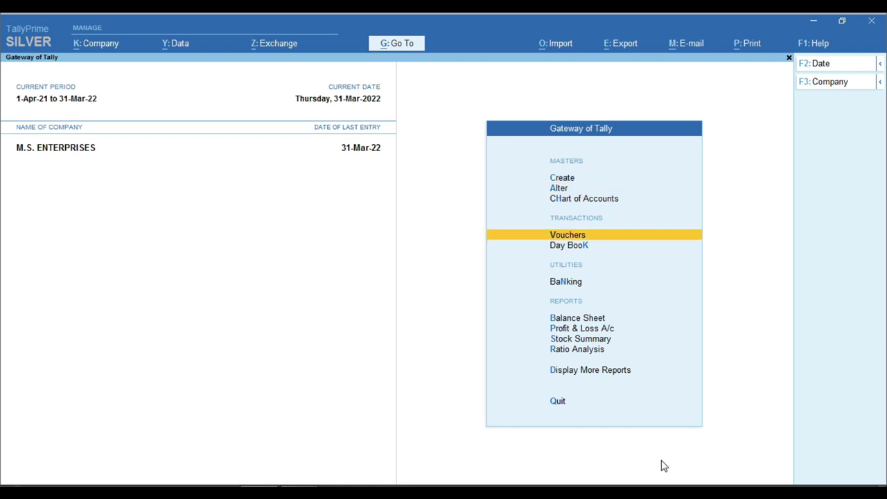
key(Return)
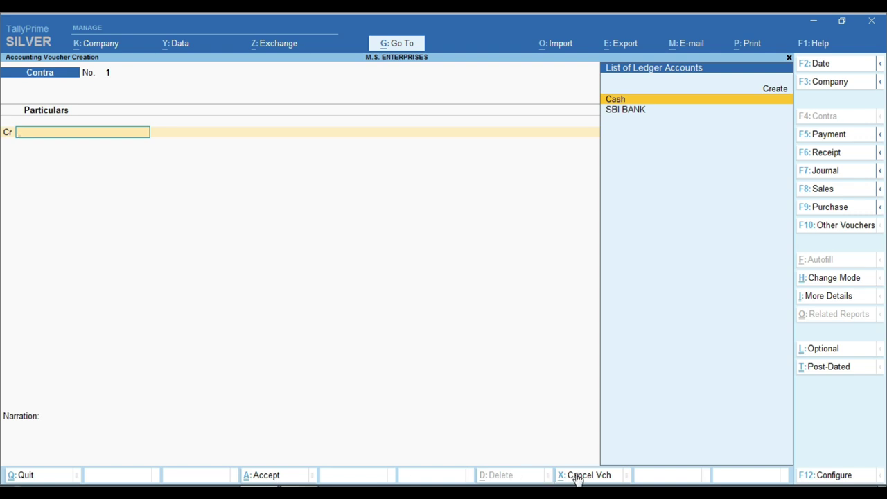
Leave voucher creation and open the Day Book from the Gateway of Tally
key(Escape)
key(Escape)
key(Escape)
key(k)
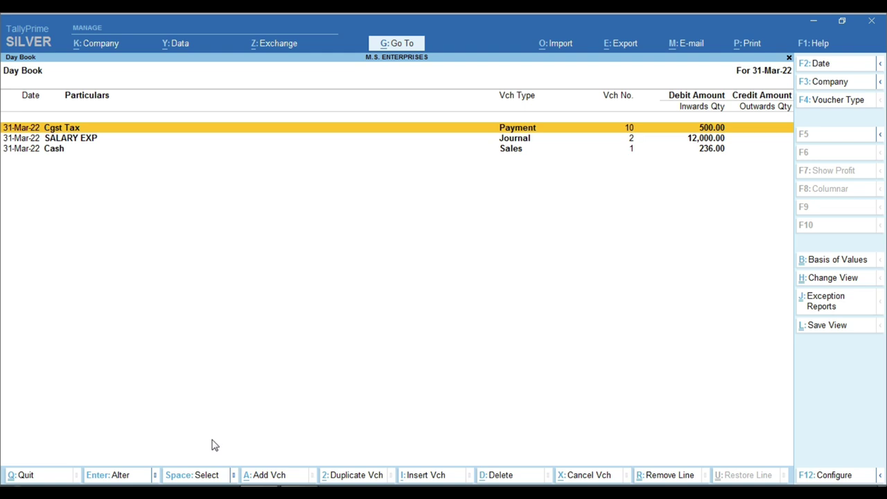
key(ctrl)
key(ctrl)
key(ctrl)
key(ctrl)
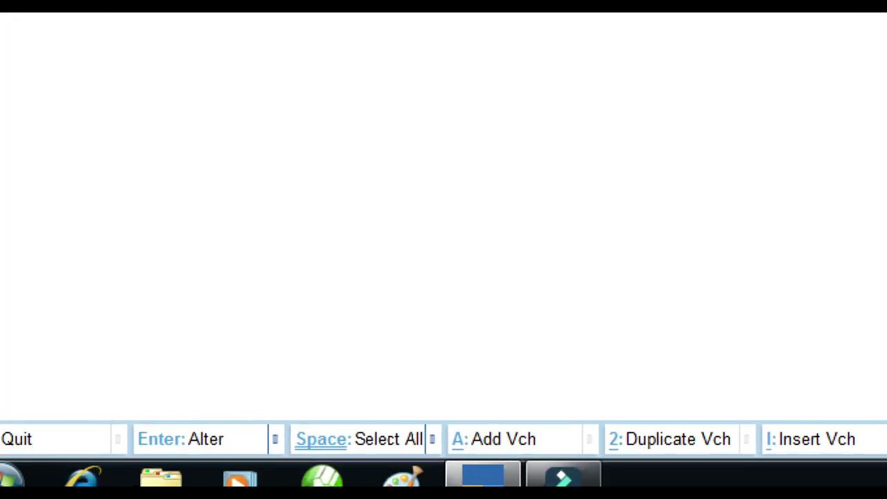
Open the Cgst Tax payment voucher from the Day Book for alteration, then quit it without saving
key(Return)
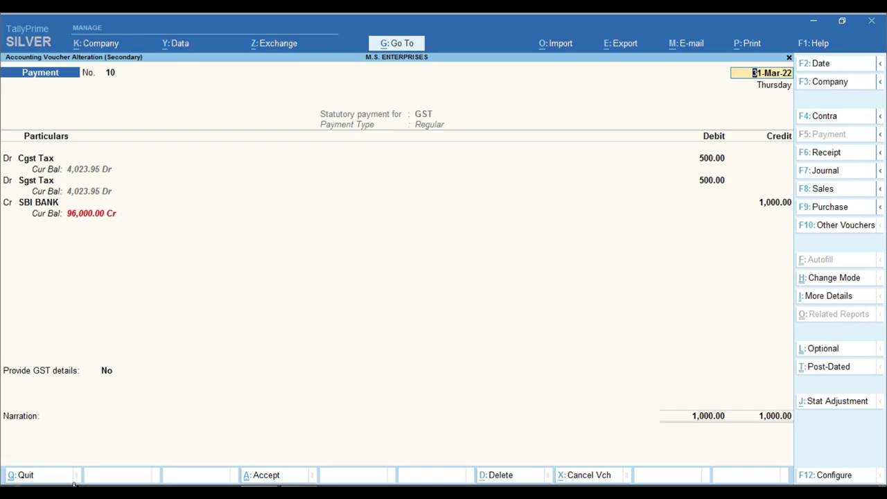
key(Return)
key(Return)
key(Escape)
key(y)
Open the SALARY EXP journal voucher from the Day Book and go through its fields to the end
key(Down)
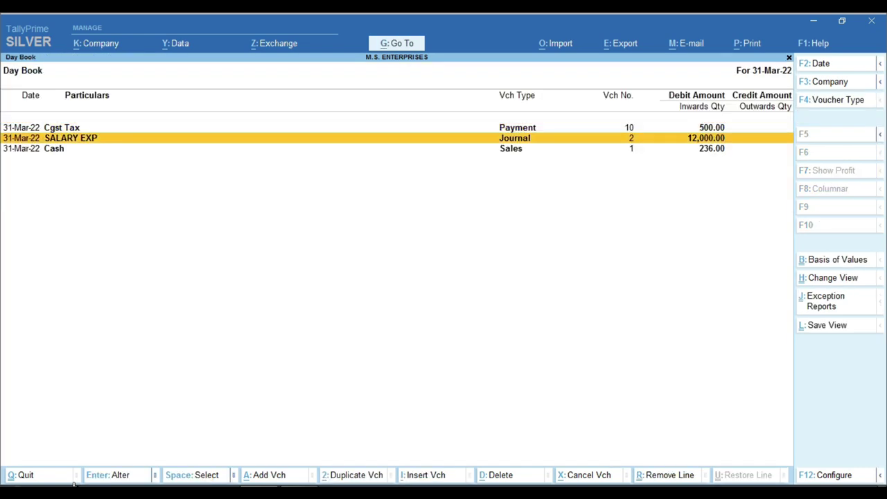
key(Return)
key(Return)
key(Return)
key(Return)
key(Return)
key(Return)
key(Return)
key(Return)
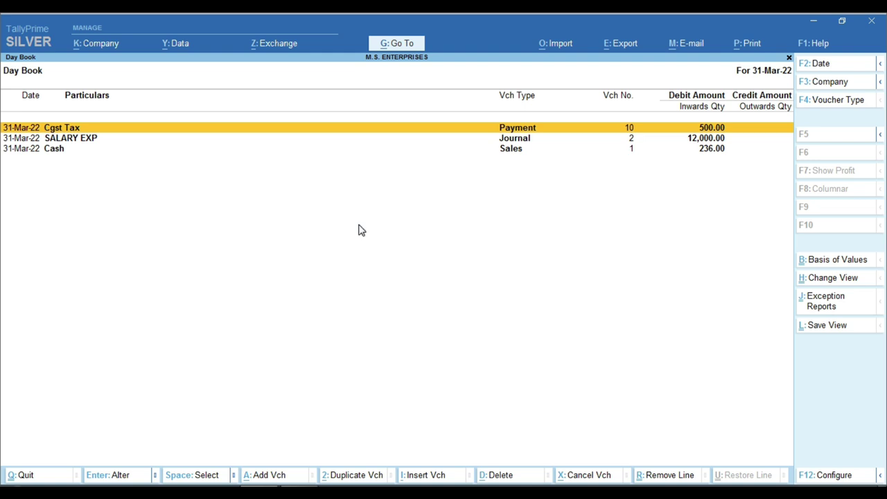
Open the Cash sales voucher from the Day Book to view it, then return to the list
key(Down)
key(Down)
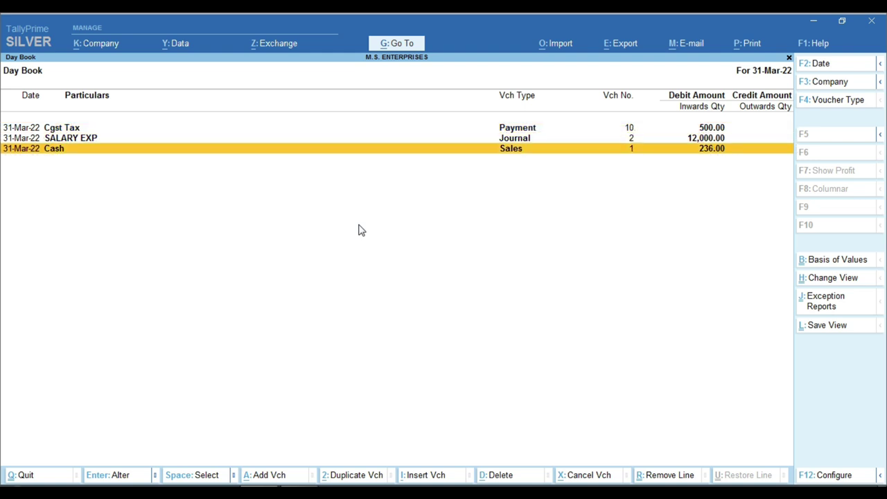
key(Return)
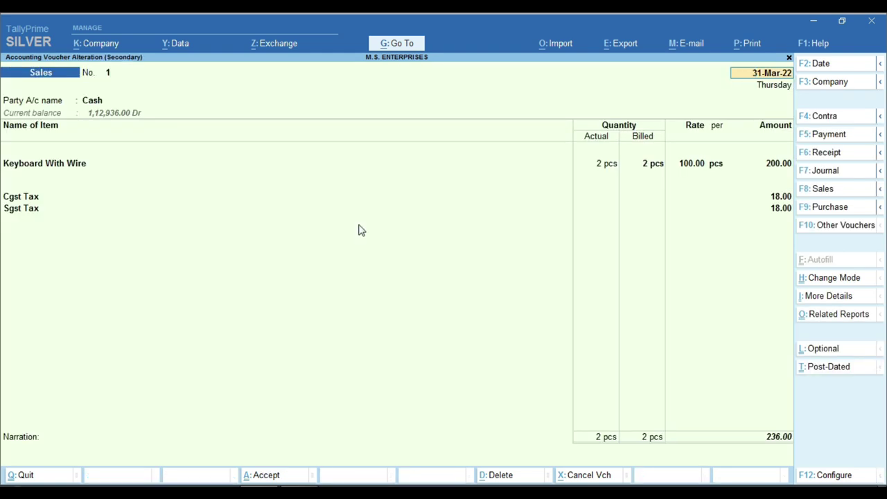
key(BackSpace)
key(Escape)
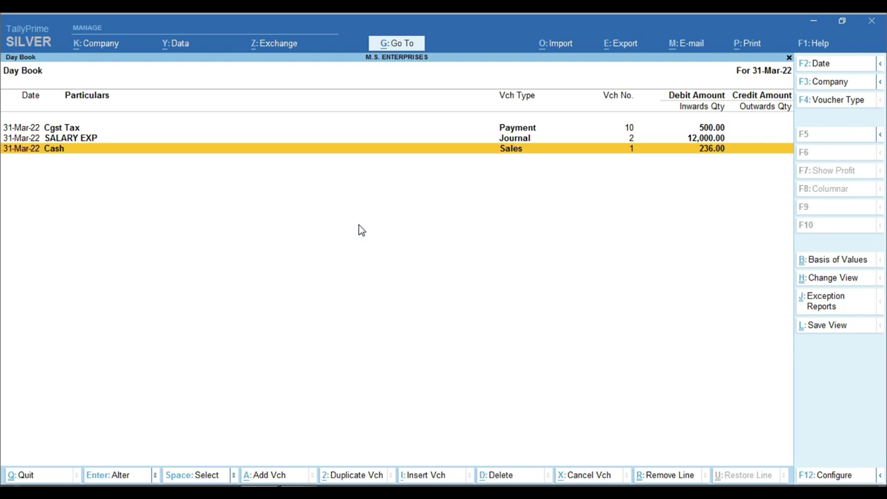
Reopen the Cash sales voucher, go through its Keyboard With Wire item allocation, and accept the voucher
key(Return)
key(Return)
key(Return)
key(Return)
key(Return)
key(Return)
key(Return)
key(Return)
key(Return)
key(Return)
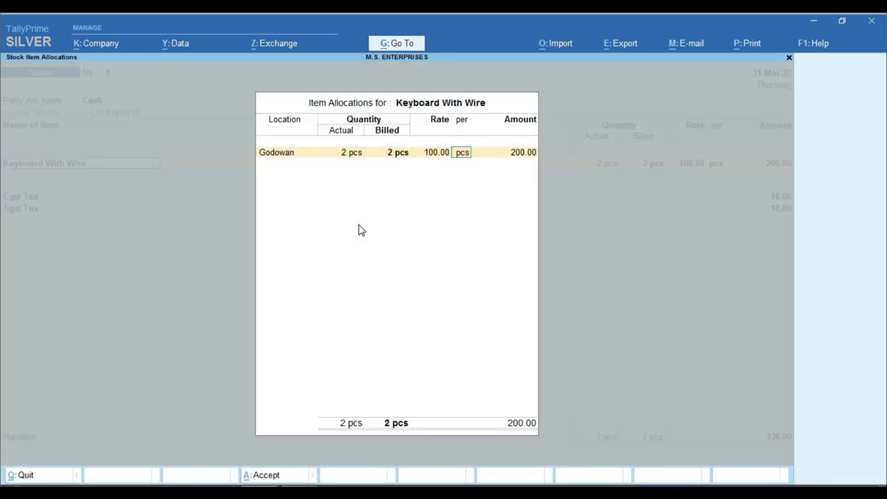
key(Return)
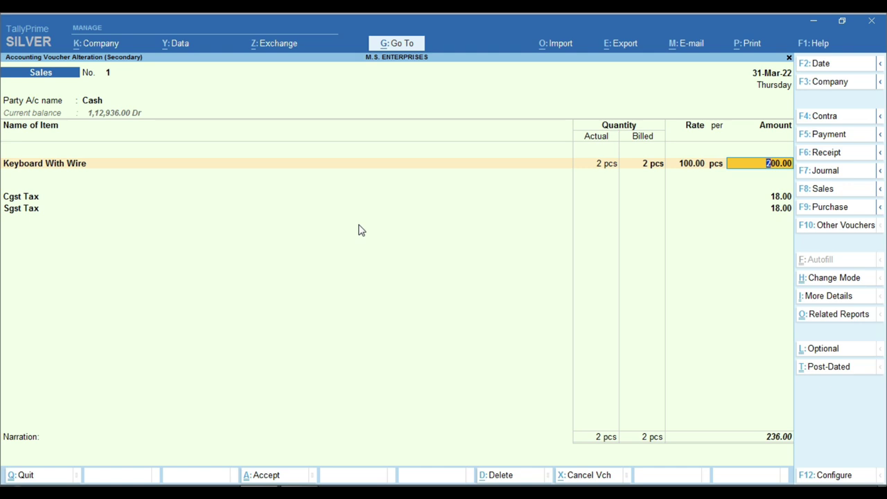
key(ctrl+a)
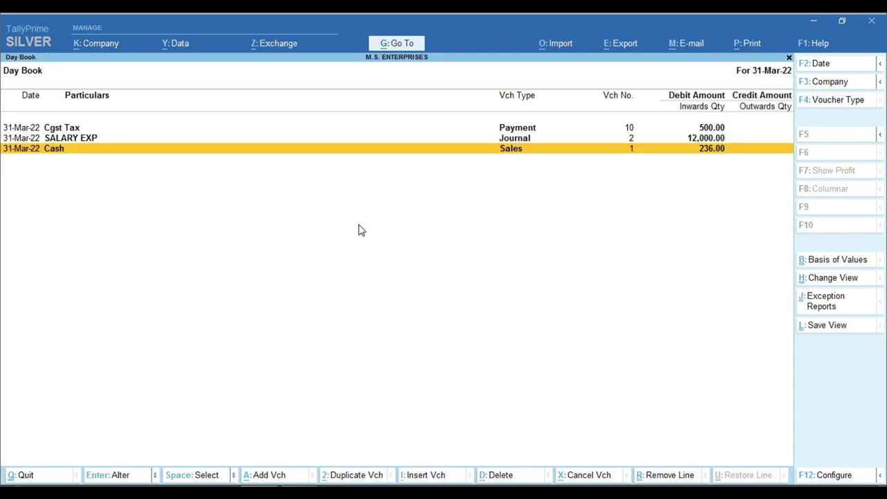
Change the date of the Cash sales voucher to 30-Mar-22 and save the voucher
key(Return)
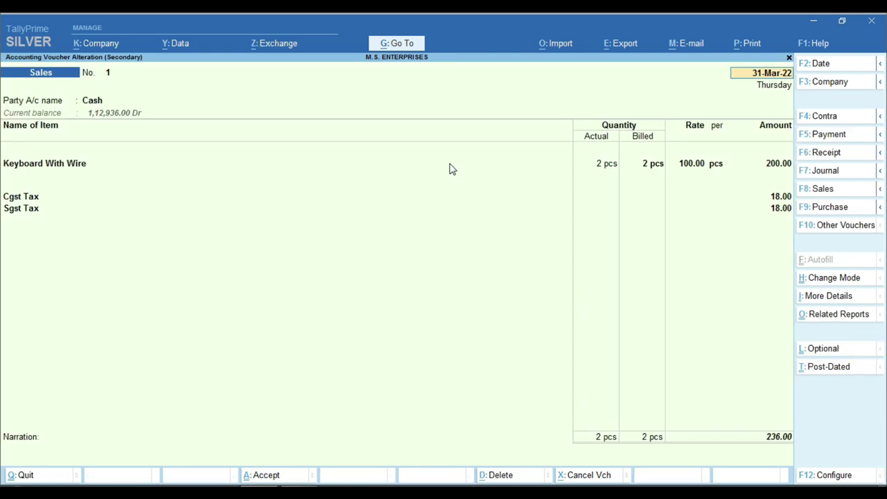
text(30-3)
key(Return)
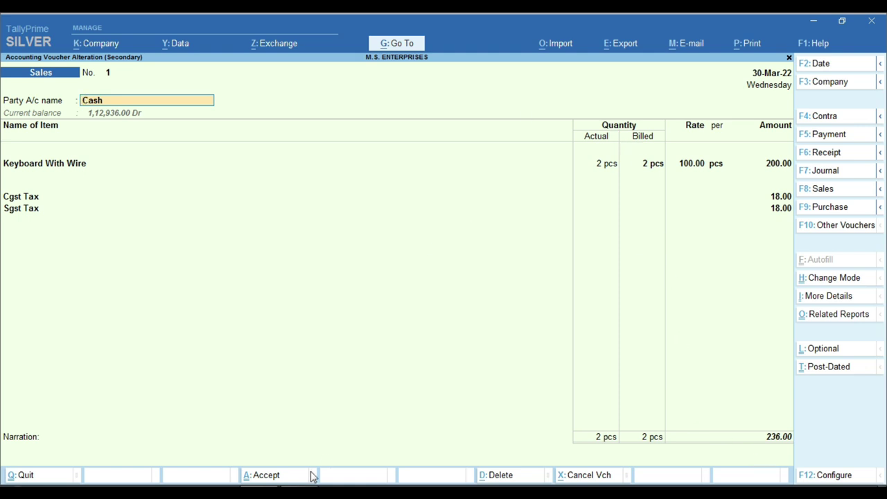
key(ctrl)
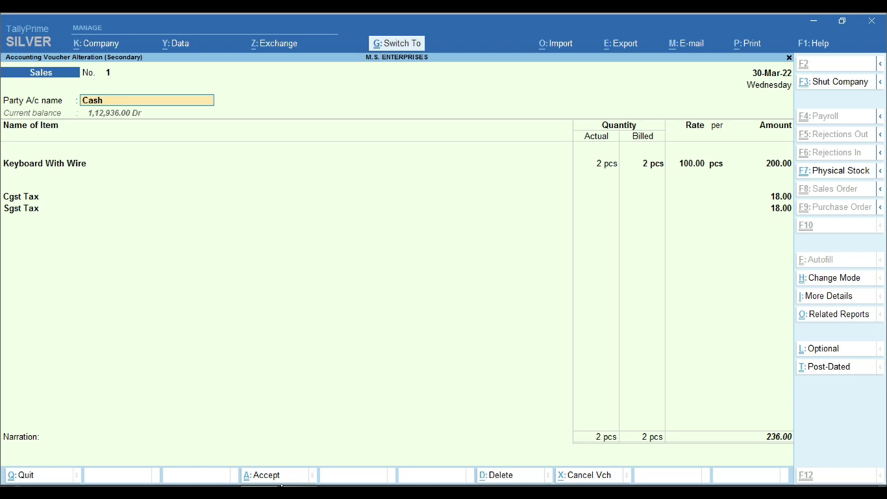
click(280, 478)
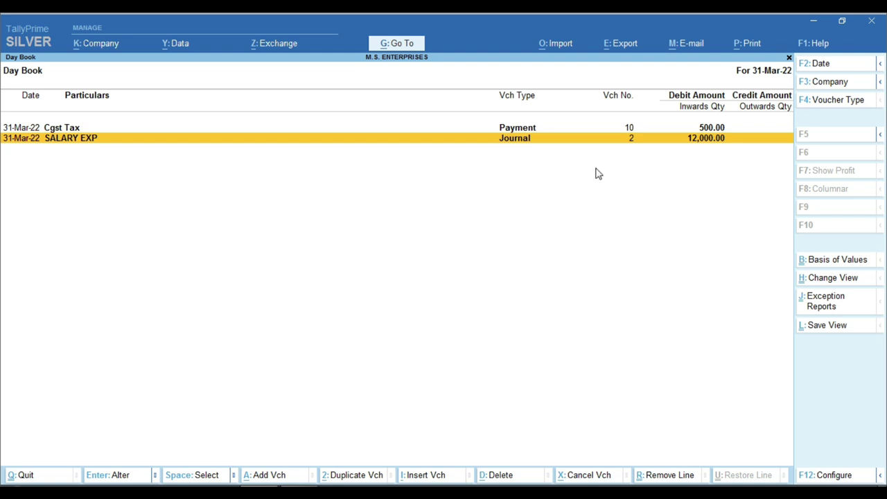
Set the Day Book date to 30-Mar-22 and open the Cash sales voucher to check it, then return to the list
key(F2)
text(30.)
key(Return)
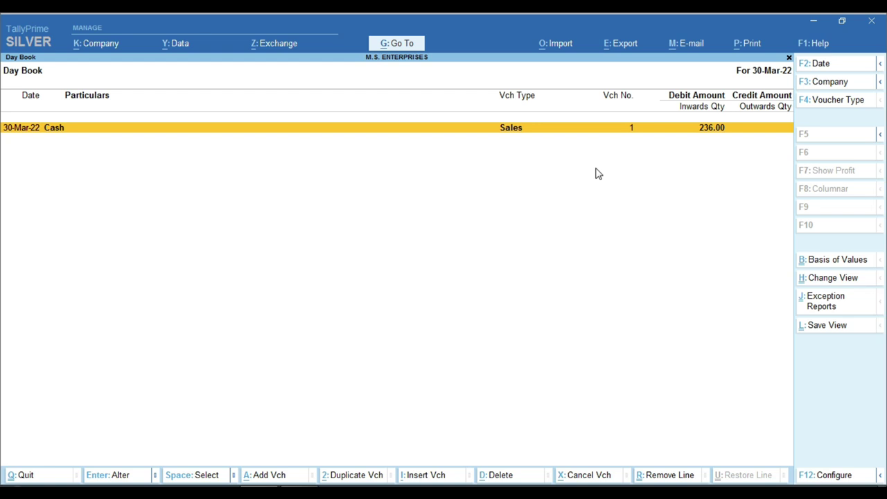
key(Return)
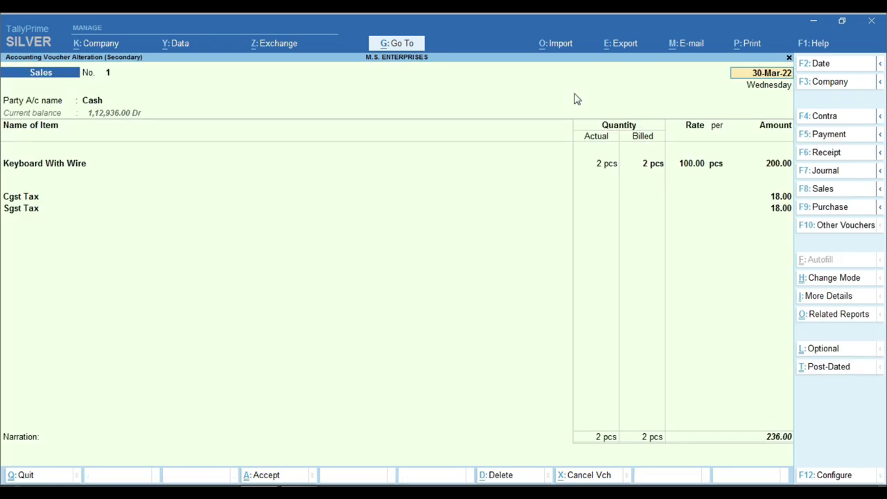
key(BackSpace)
key(Escape)
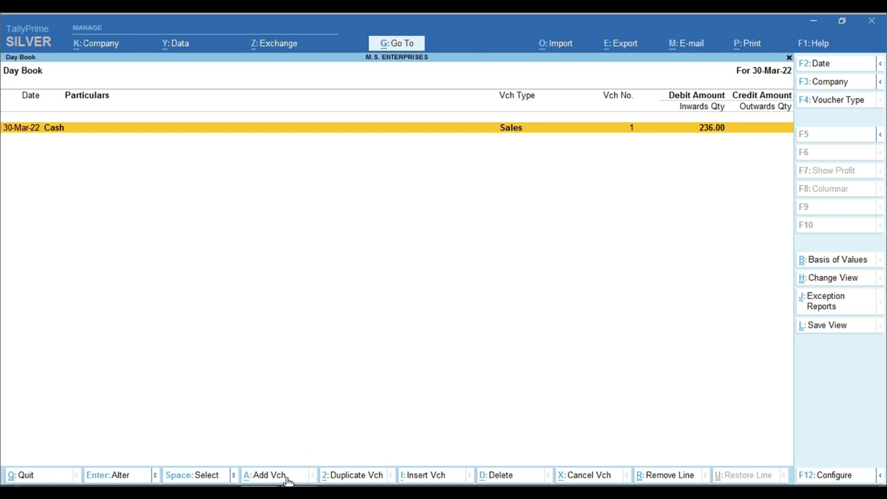
key(ctrl)
key(alt+a)
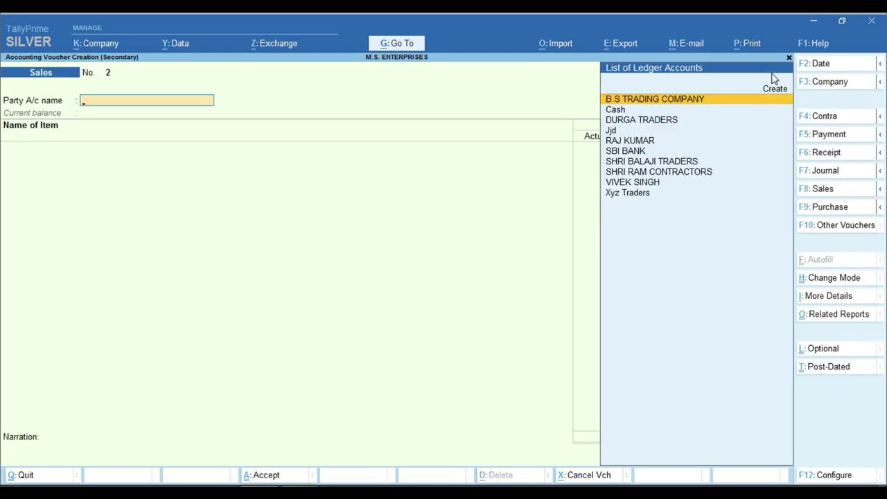
key(Escape)
key(y)
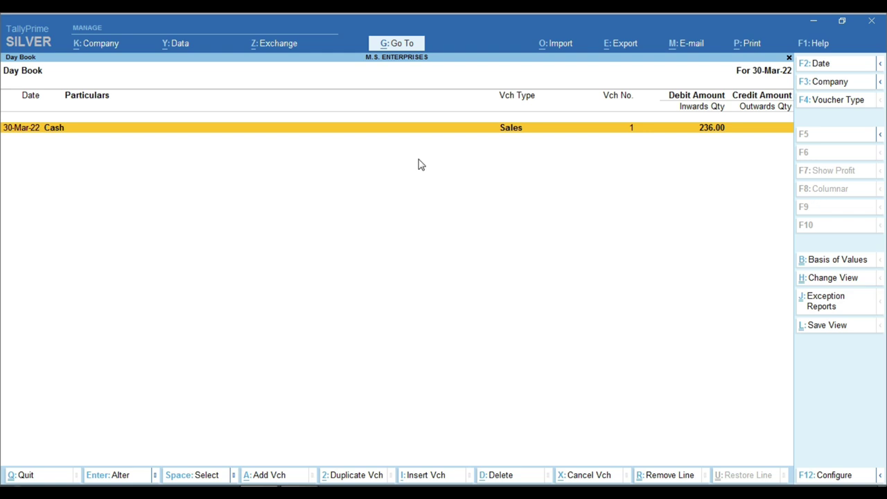
Add a new sales voucher from the Day Book and select the individual customer's ledger below Jjd as the party account
key(alt)
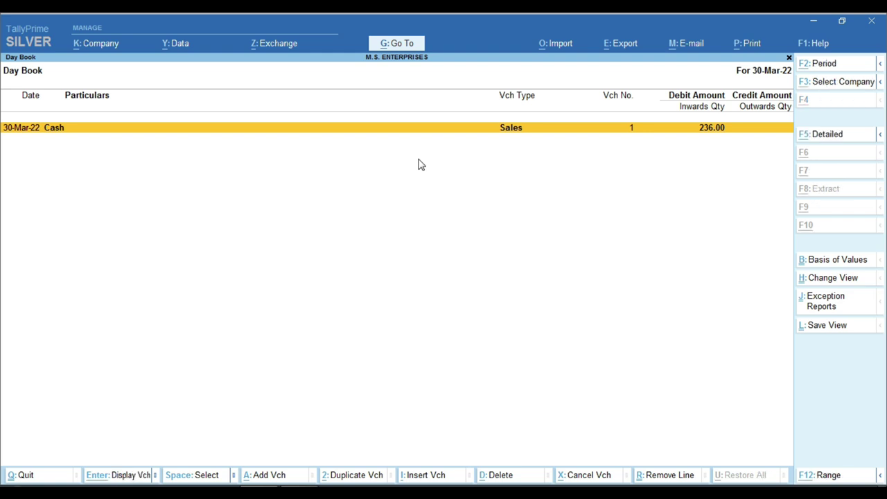
key(alt+a)
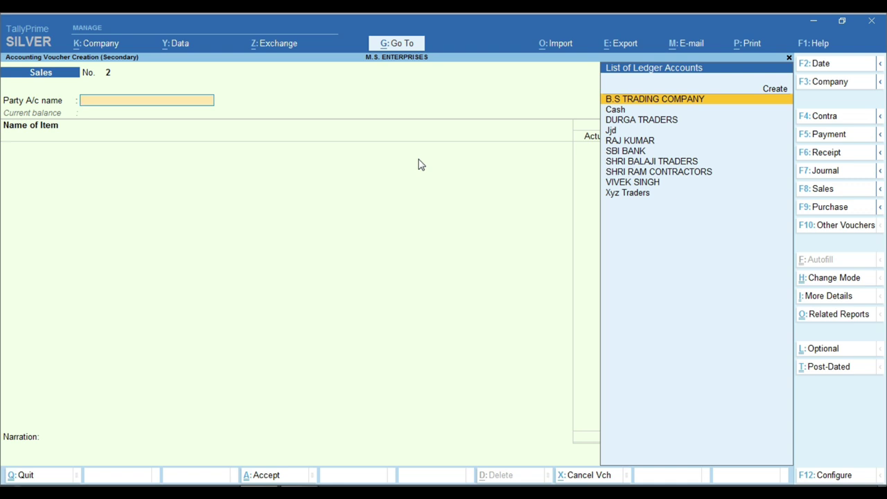
key(Down)
key(Down)
key(Down)
key(Down)
key(Return)
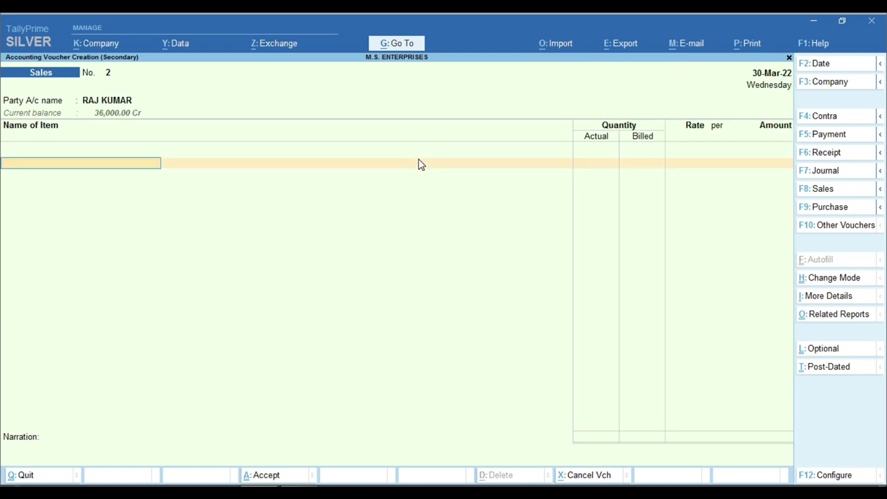
Add the item Mouse with Wire with quantity 1 pcs and rate 200, allocated to the GST 18% SALE (LOCAL) ledger
text(S)
key(Up)
key(Return)
key(Return)
text(1)
key(Return)
key(Return)
key(Return)
text(200)
key(Return)
key(Return)
key(Return)
key(Return)
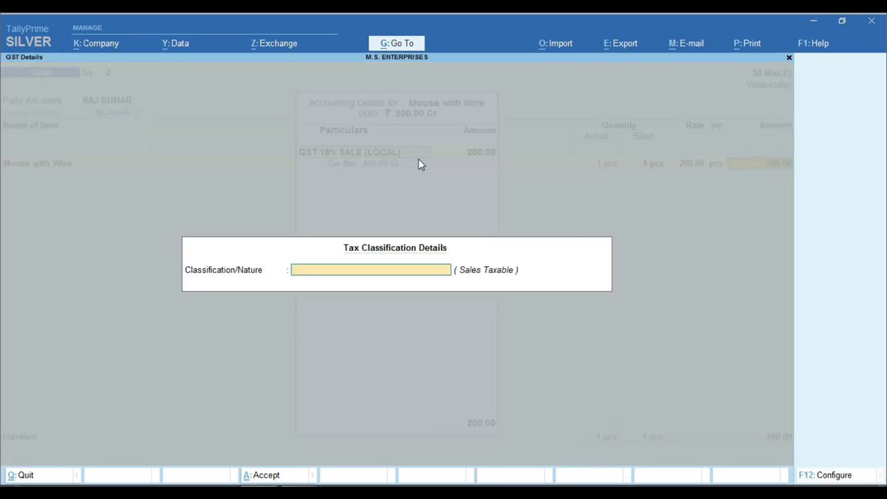
Set the tax classification of the Mouse with Wire item to Sales Taxable
text(Sal)
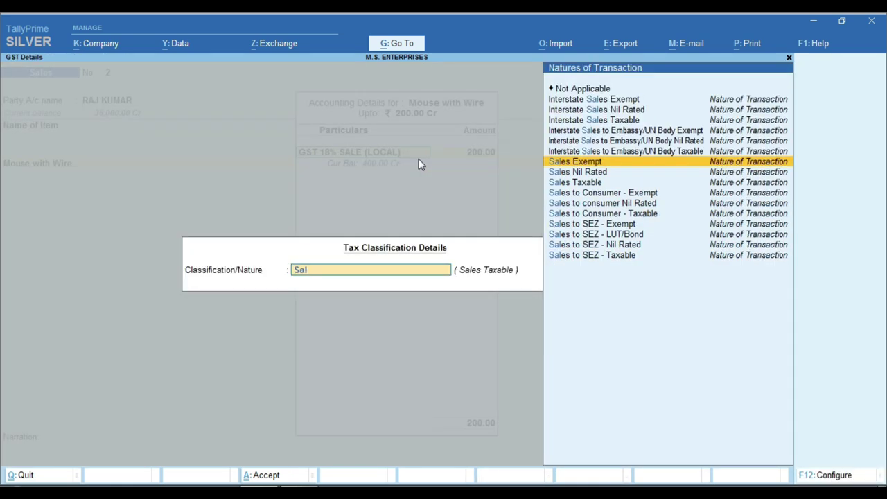
key(Down)
key(Down)
key(Return)
key(Return)
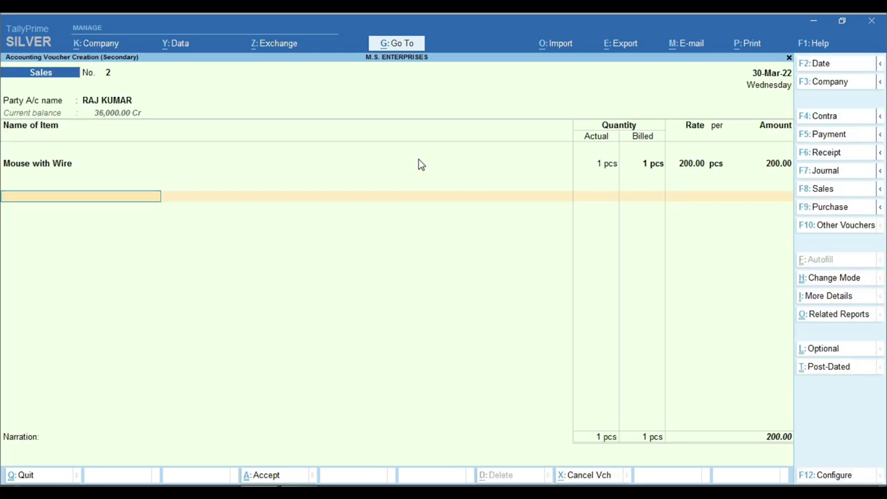
Add the Cgst Tax and Sgst Tax ledgers below the item in the sales voucher
text(Cg)
key(Return)
text(Sg)
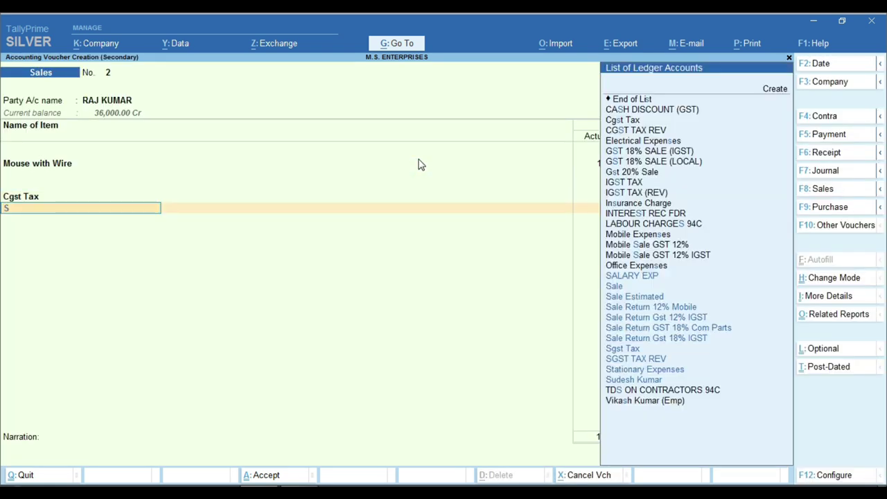
key(Return)
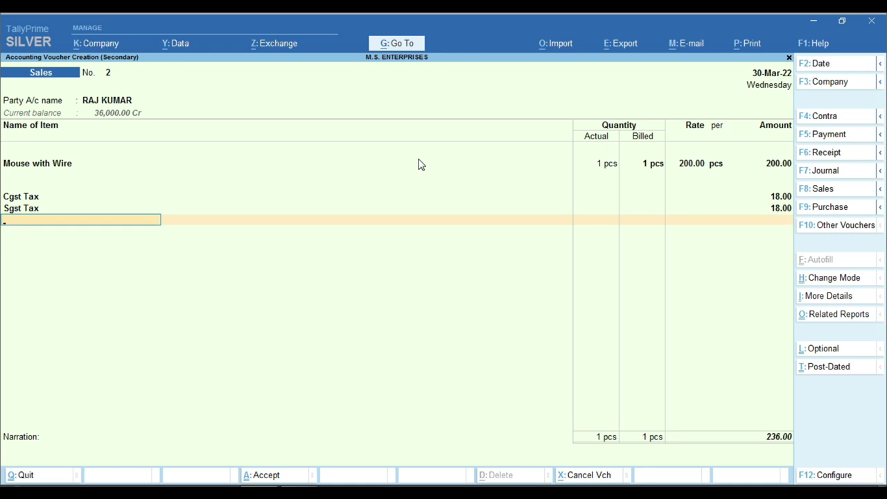
Finish the ledger entries, leave the narration empty, and accept the new sales voucher
key(Return)
key(Return)
key(Return)
key(Return)
key(Return)
key(Return)
key(Return)
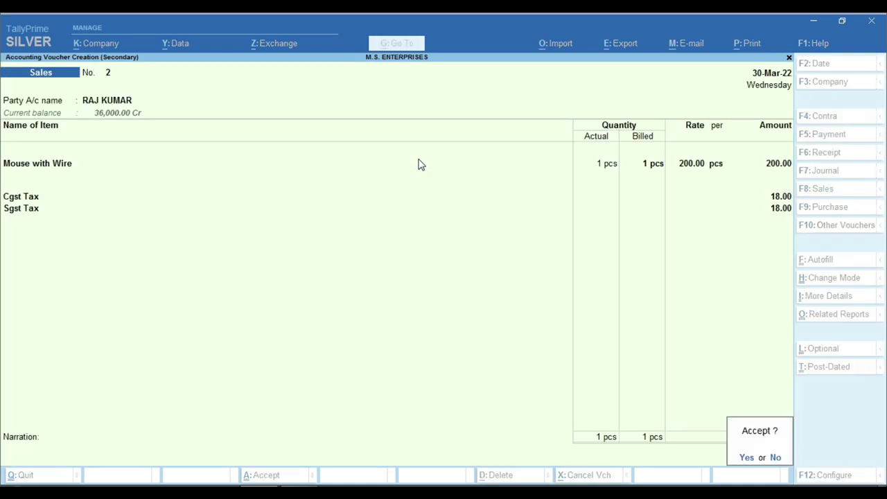
key(Return)
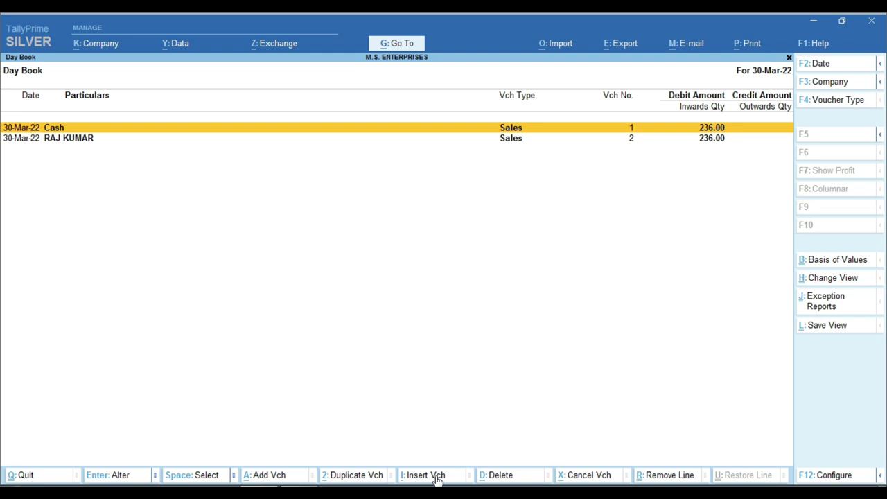
key(ctrl)
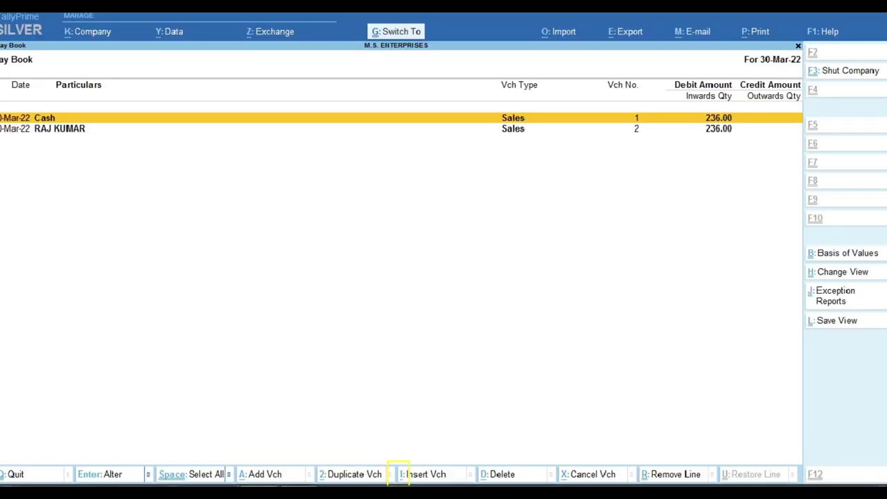
Try inserting a voucher at the Cash sales entry, change its type to Receipt, and quit without saving
key(i)
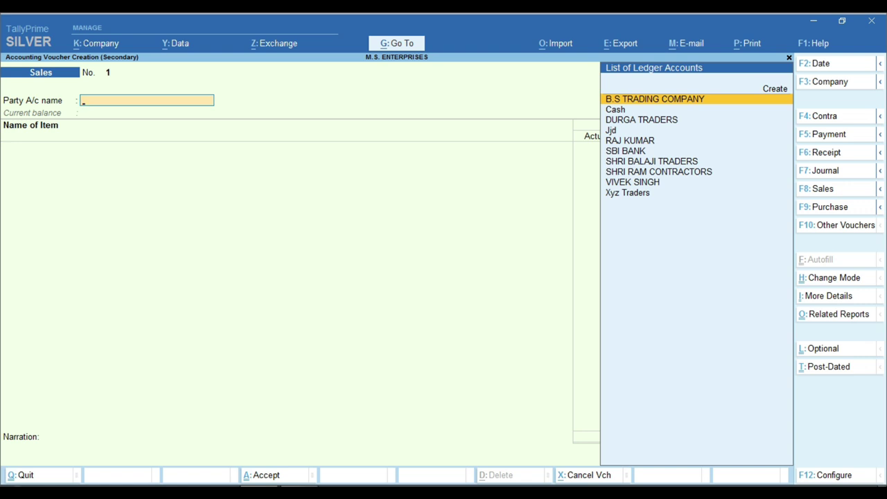
click(854, 135)
click(841, 151)
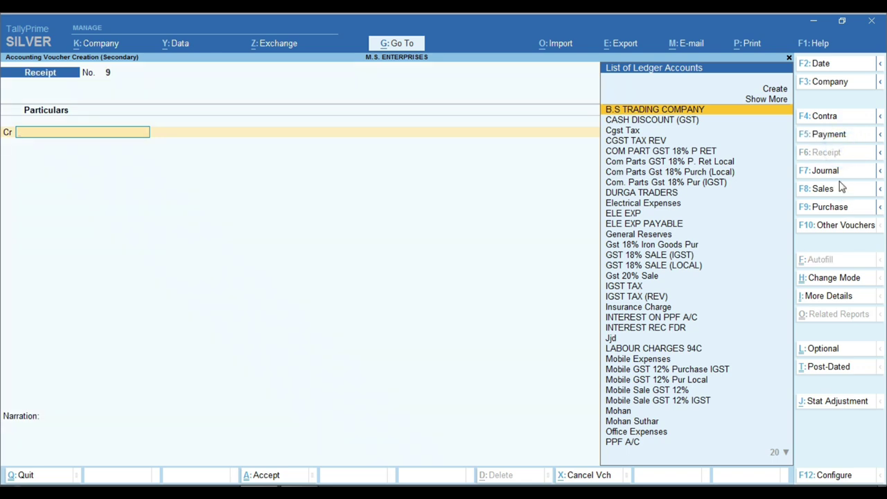
click(841, 187)
key(Escape)
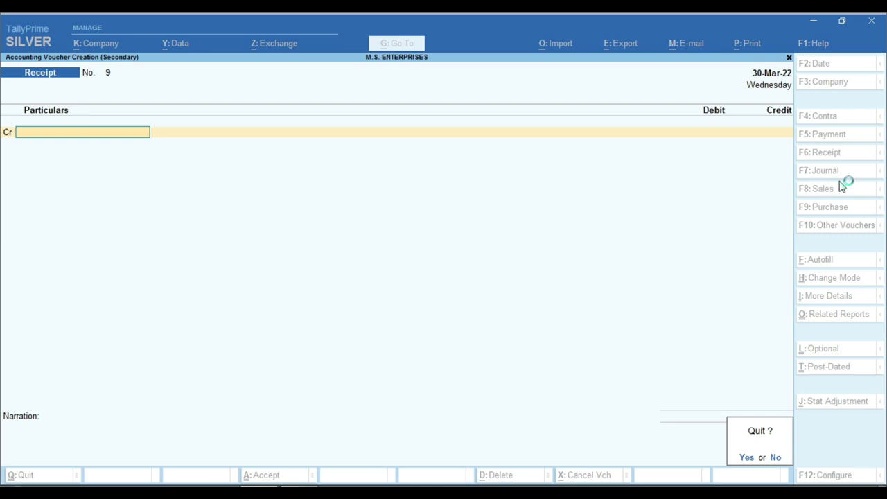
key(y)
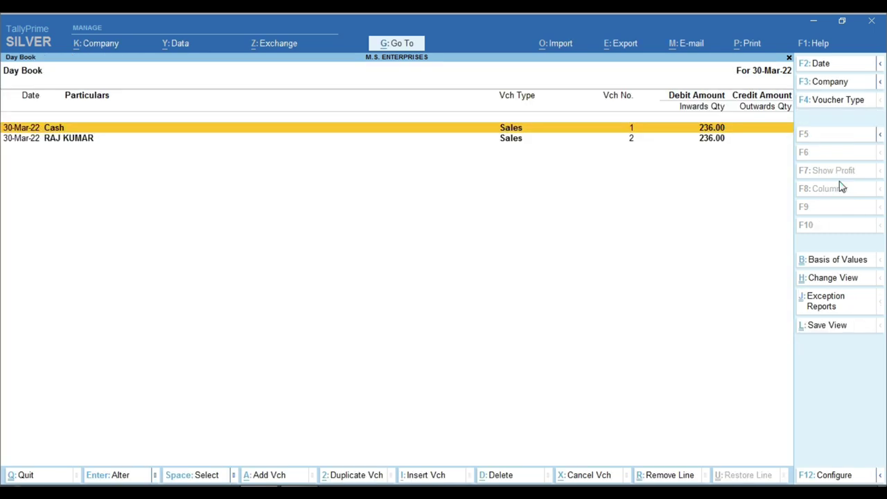
Leave the Day Book, open regular voucher creation, quit it without saving, and return to the Day Book
key(Escape)
key(Escape)
key(Down)
key(Down)
key(Down)
key(Down)
key(Down)
key(Return)
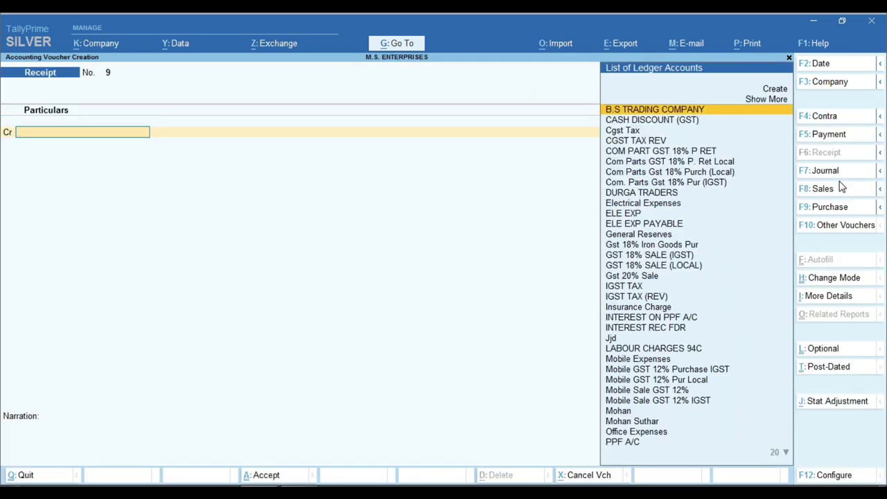
key(Escape)
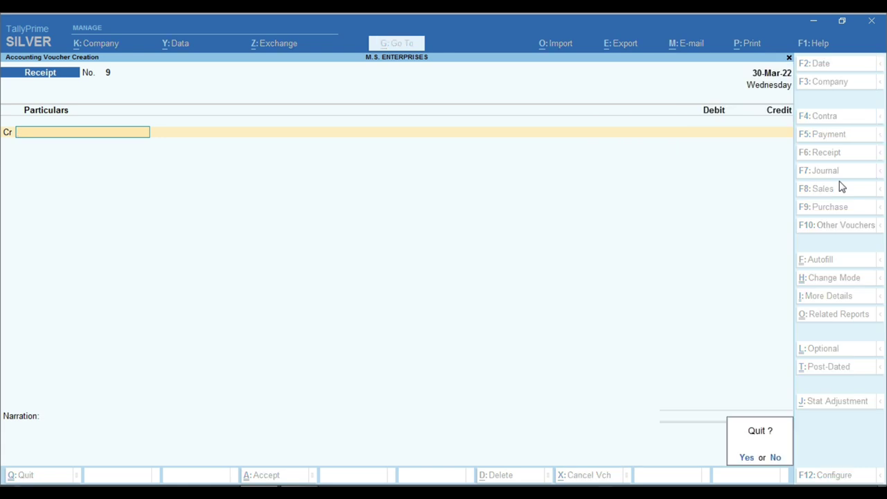
key(Return)
key(d)
key(d)
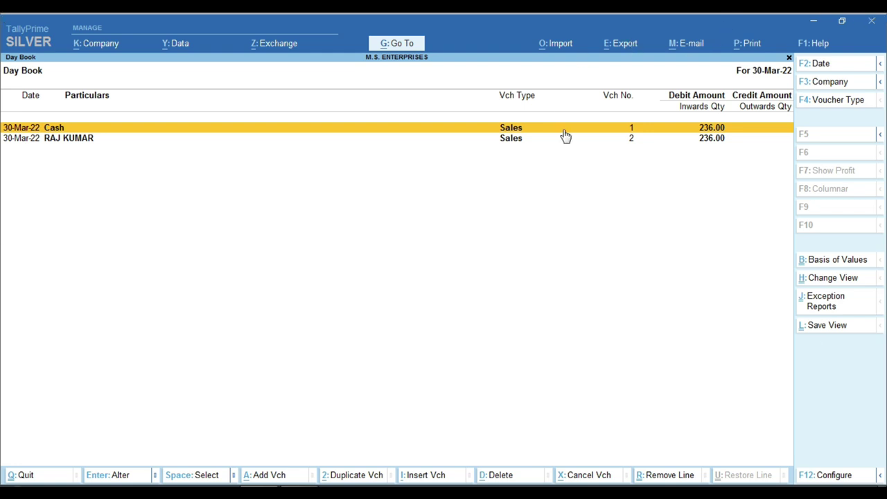
Delete sales voucher no. 2 dated 30-Mar-22 from the Day Book
click(510, 139)
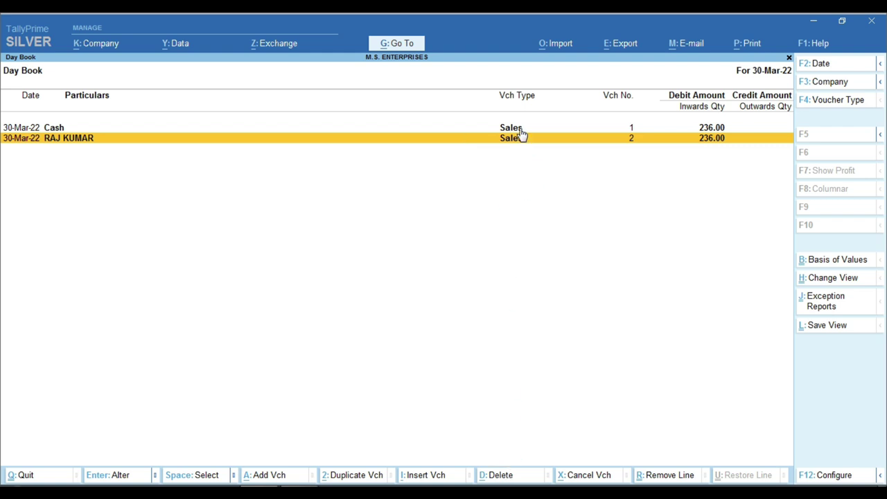
click(501, 476)
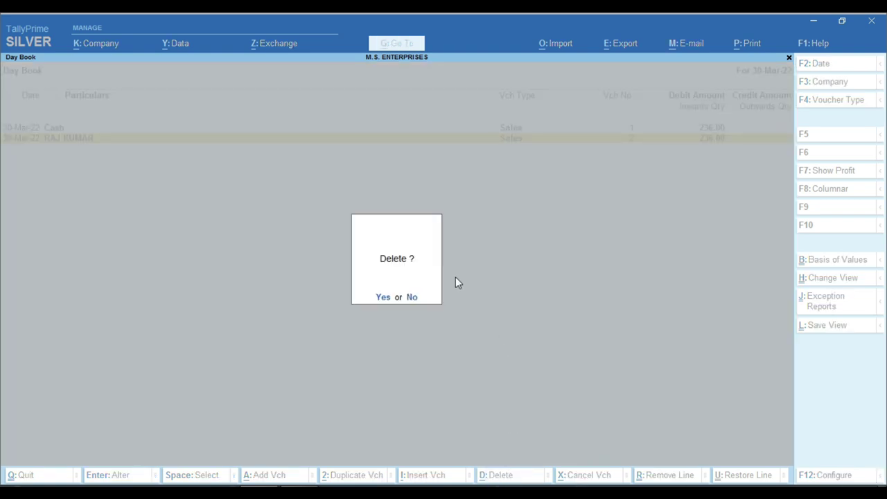
click(386, 262)
click(382, 298)
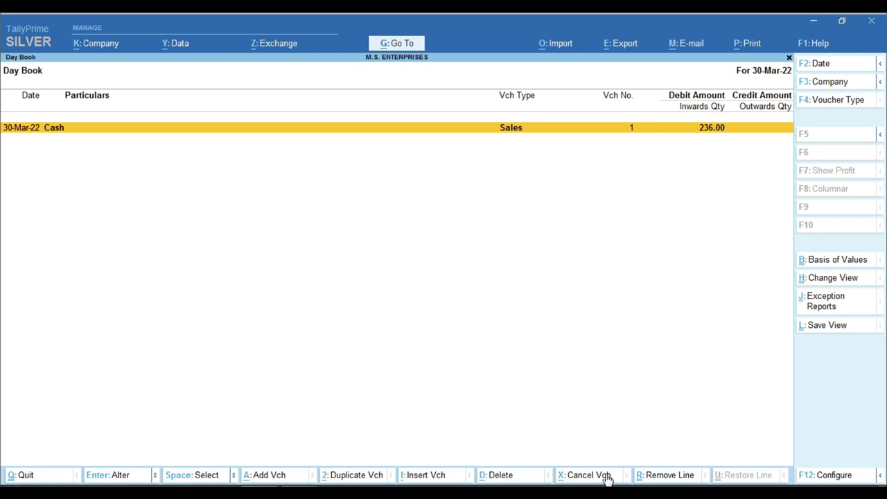
Set the Day Book period to 1-Apr-21 to 31-Mar-22 and move to the September and October receipt entries
key(F2)
key(Return)
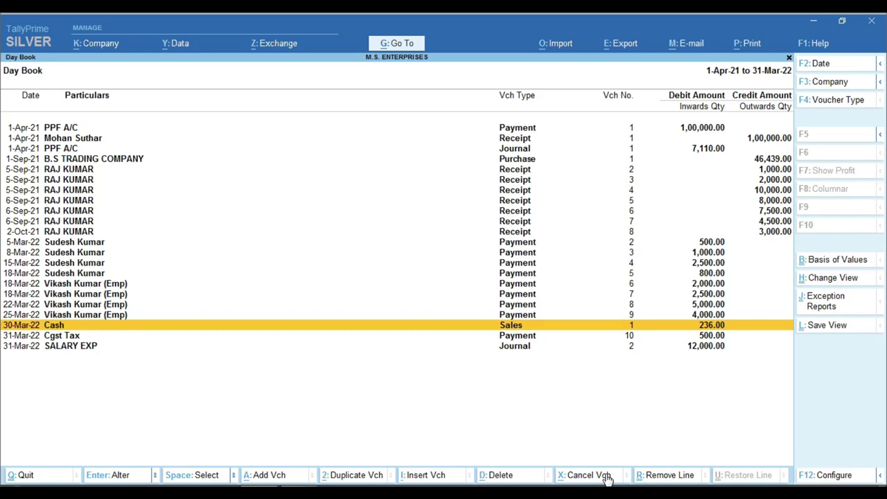
key(Down)
key(Down)
key(Up)
key(Up)
click(584, 233)
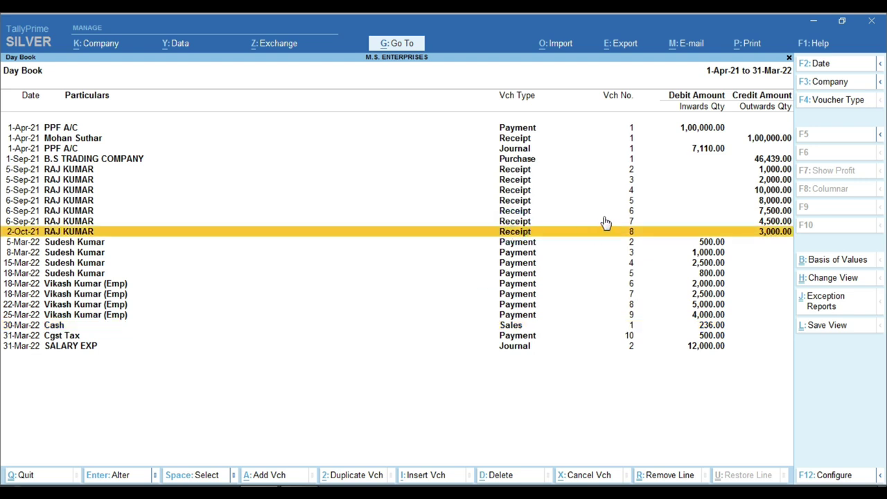
Open receipt voucher no. 7 dated 6-Sep-21 to view its entries, and quit it without saving
click(626, 221)
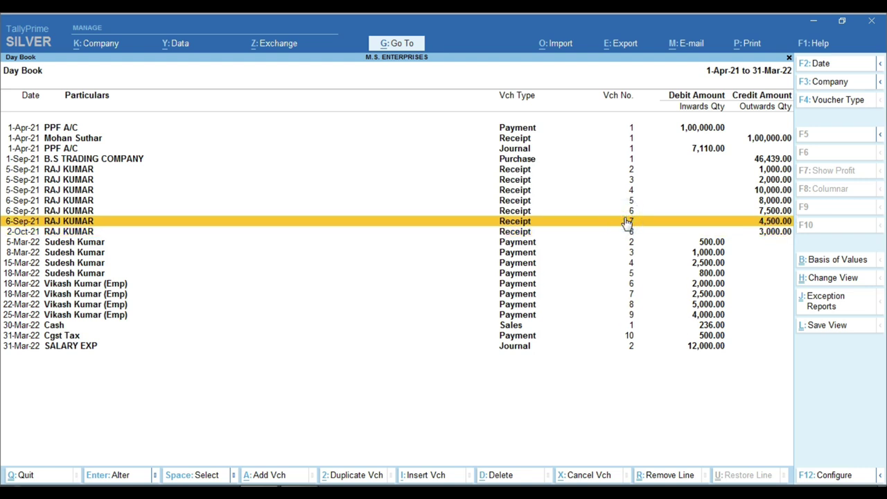
key(ctrl)
click(620, 217)
click(641, 223)
click(641, 223)
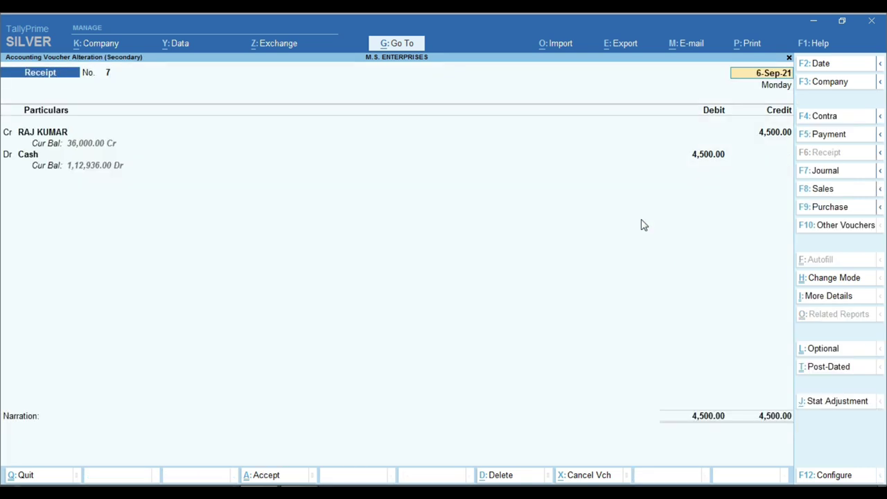
key(BackSpace)
key(Escape)
key(y)
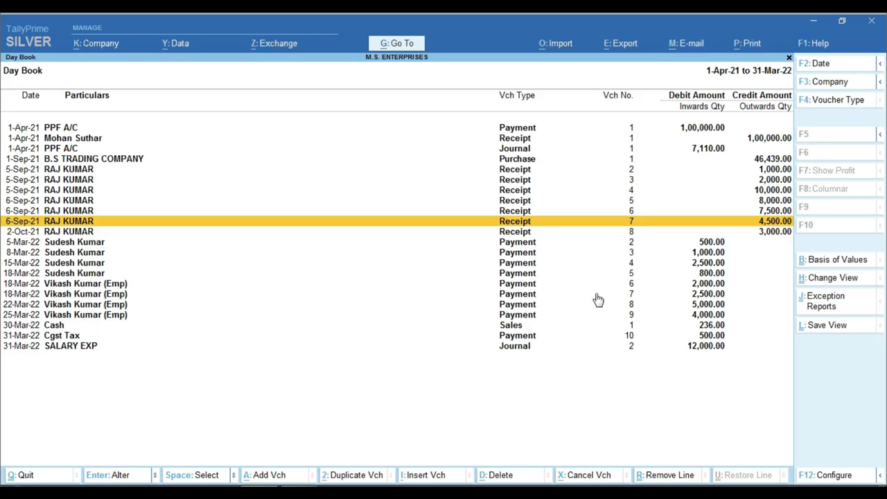
Cancel receipt voucher no. 7 dated 6-Sep-21 while keeping its voucher number in the Day Book
key(ctrl)
click(592, 477)
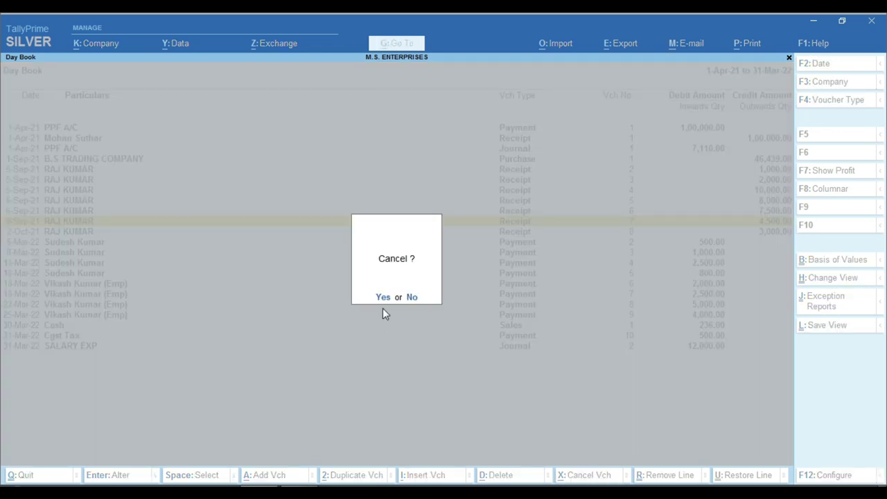
click(383, 297)
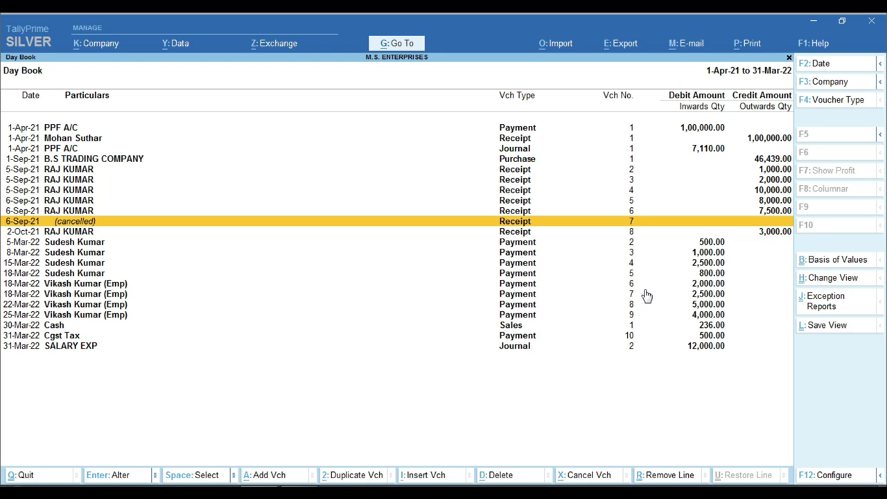
key(ctrl)
key(Down)
key(Down)
key(Down)
key(Down)
key(Down)
key(Down)
key(Down)
key(Down)
key(Down)
key(Down)
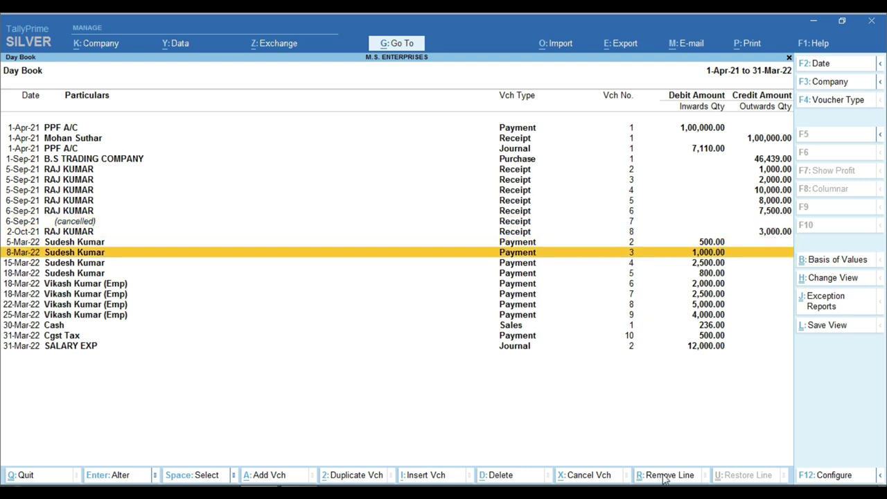
Leave the Day Book and open the ledger vouchers report for the Cash ledger
key(Escape)
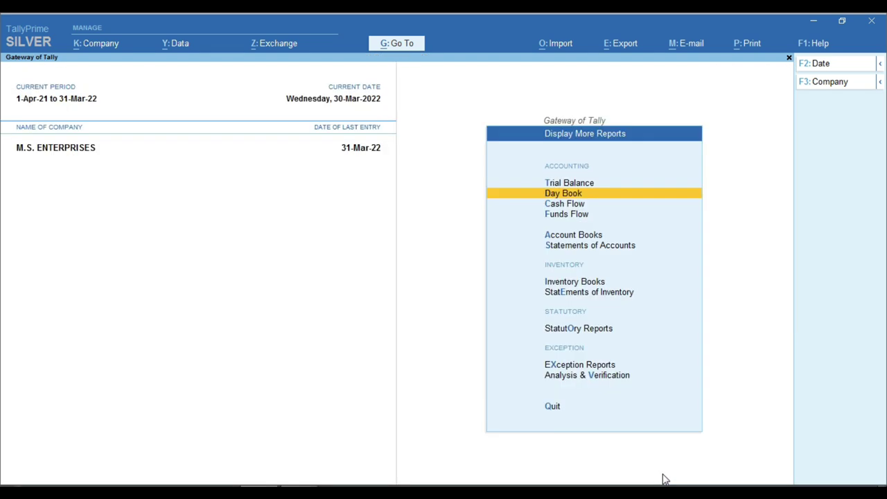
key(Return)
key(Escape)
key(Escape)
key(Escape)
key(Escape)
text(dalCas)
key(Return)
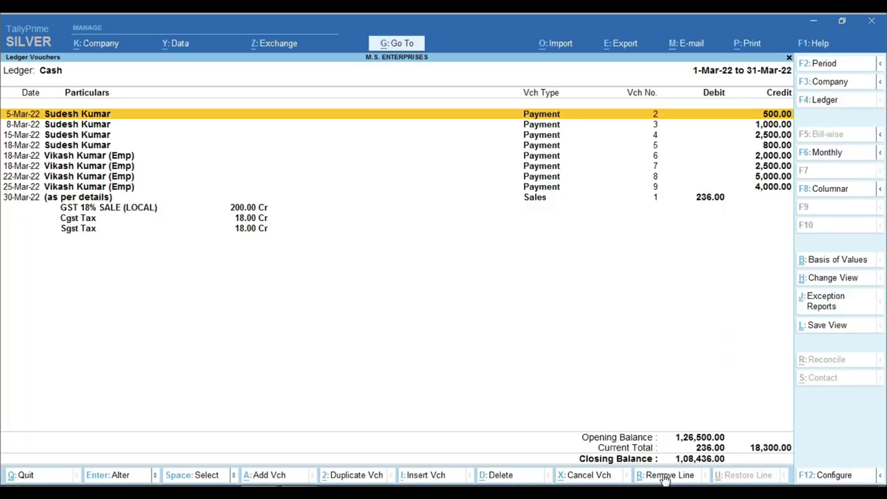
Set the Cash ledger report's period to 1-Apr-21 to 31-Mar-22 and examine its current total and closing balance
key(F2)
key(Return)
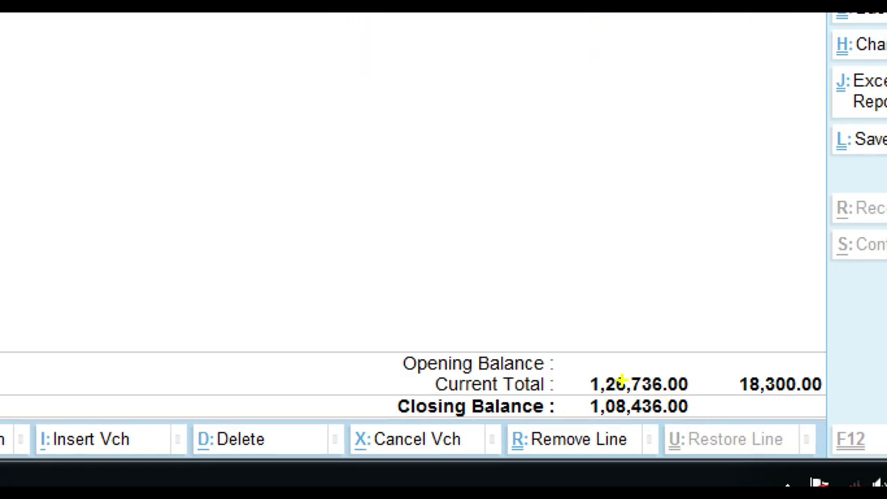
mouse_move(579, 356)
mouse_down()
mouse_move(624, 390)
mouse_move(703, 394)
mouse_up()
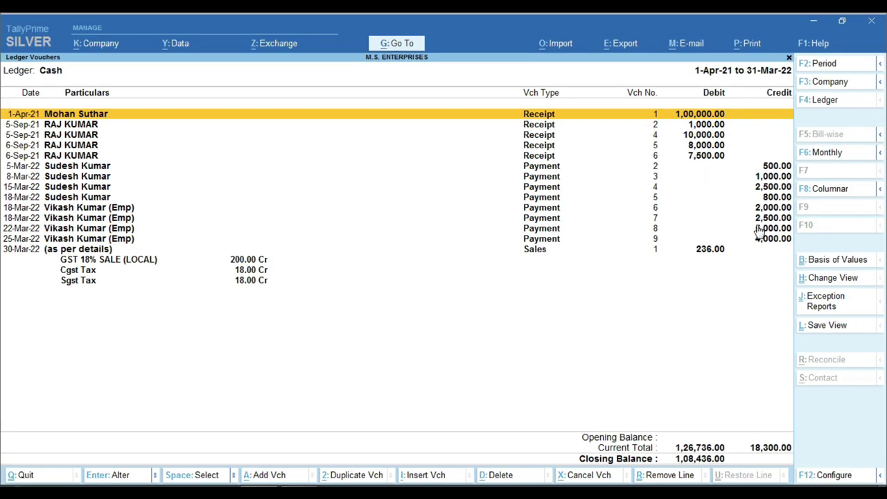
Remove the 30-Mar-22 Sales line from the Cash ledger report
click(713, 250)
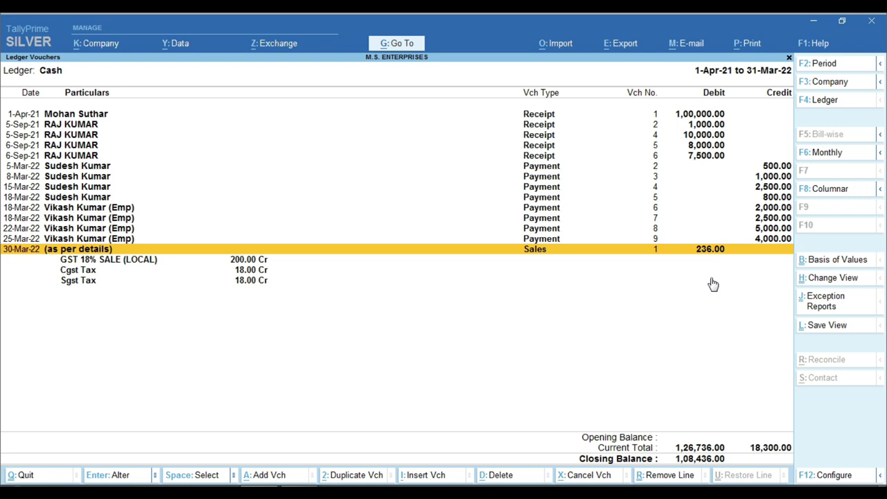
key(ctrl)
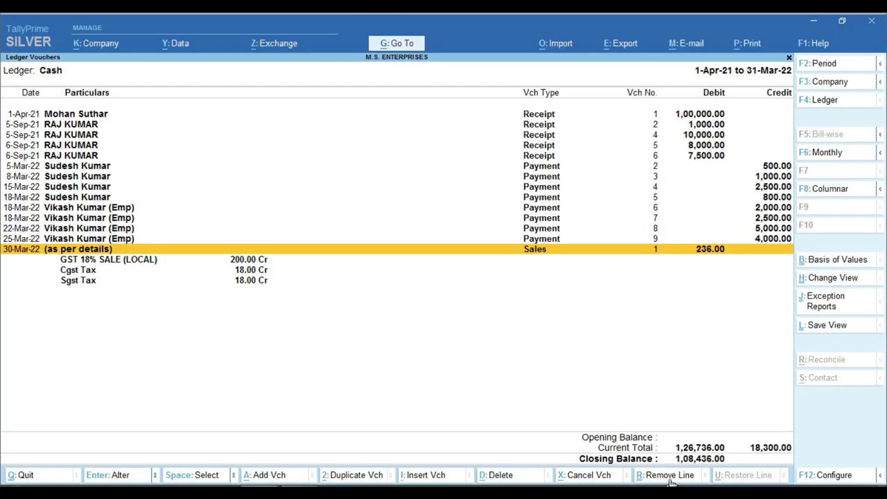
key(ctrl)
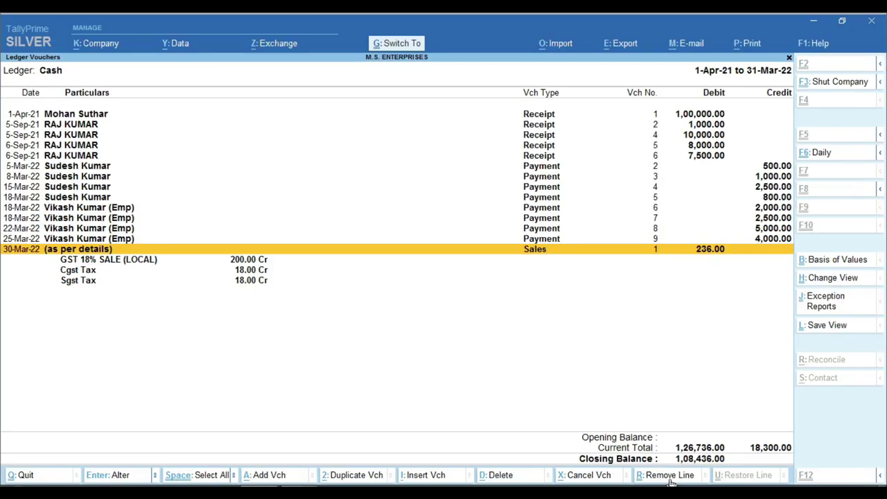
click(670, 478)
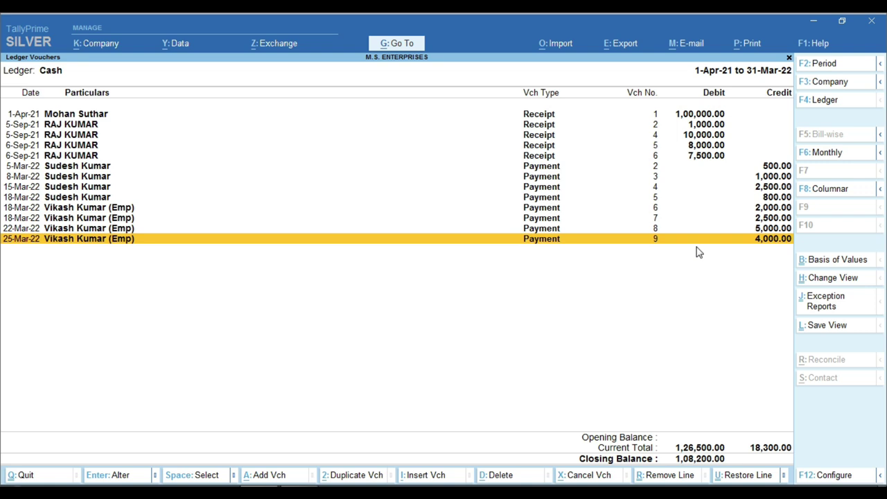
Restore the removed 30-Mar-22 Sales line in the Cash ledger report
key(ctrl)
click(753, 481)
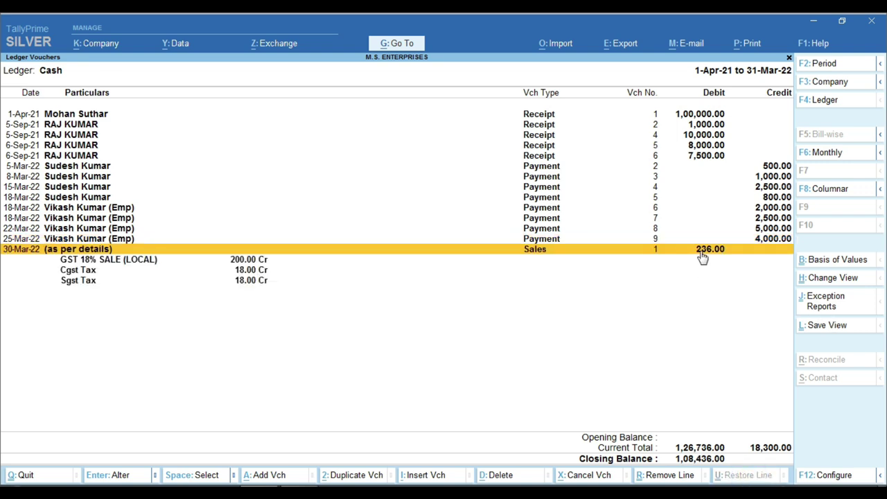
key(ctrl)
Leave the Cash ledger report, return to the Gateway of Tally, and open the Balance Sheet
key(Escape)
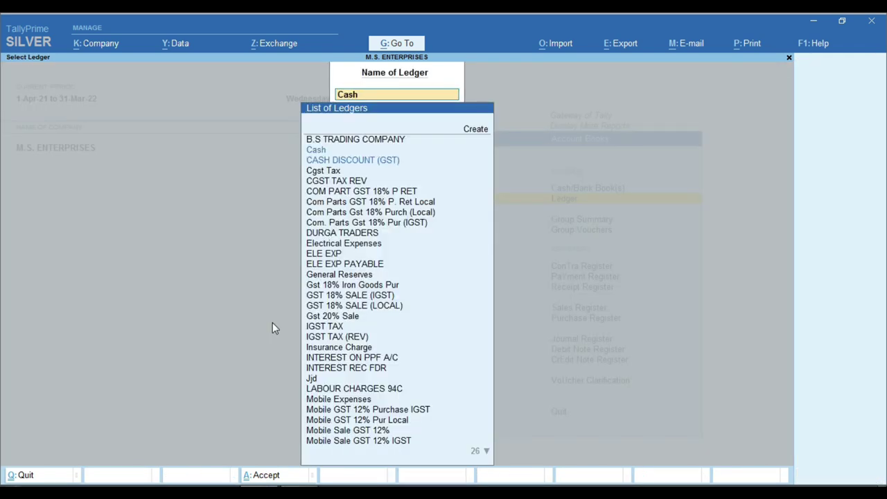
key(Escape)
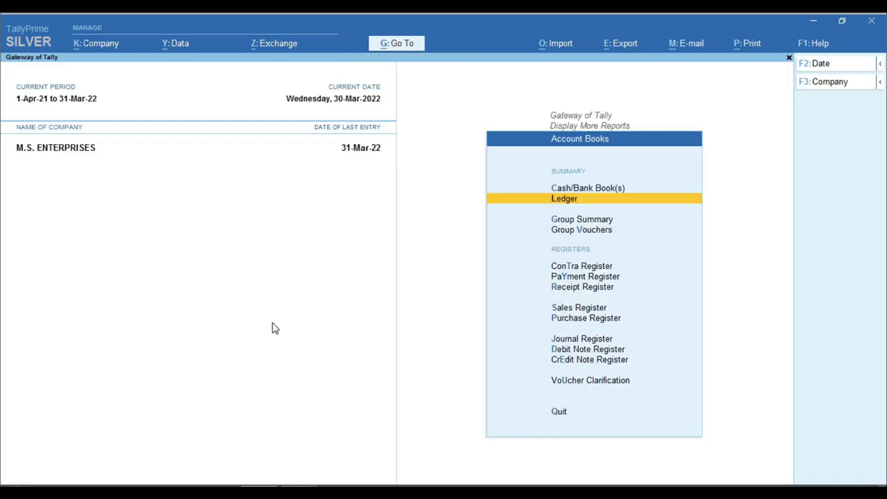
key(Escape)
key(Escape)
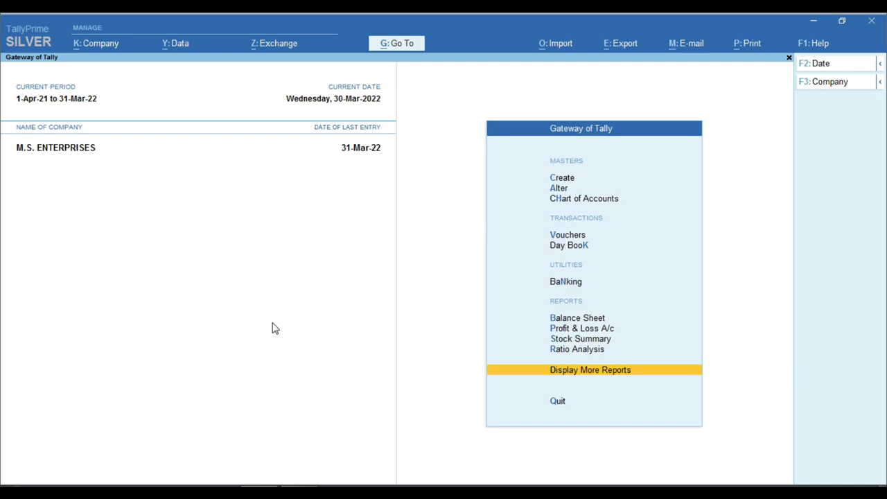
key(Escape)
key(Escape)
key(b)
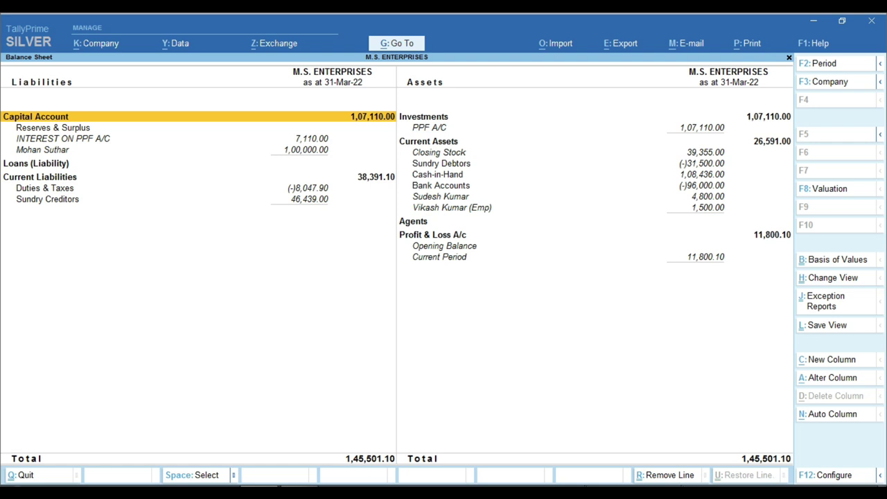
Select the INTEREST ON PPF A/C line under Capital Account in the Balance Sheet
key(ctrl)
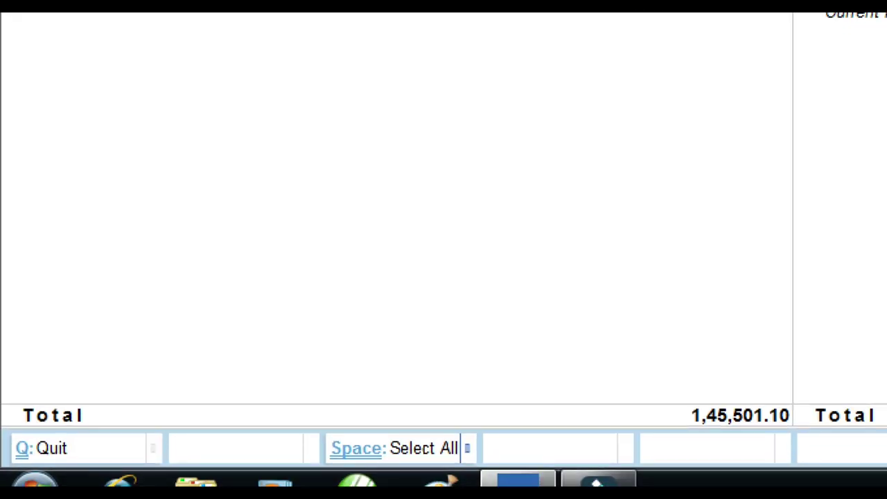
drag(298, 417, 481, 474)
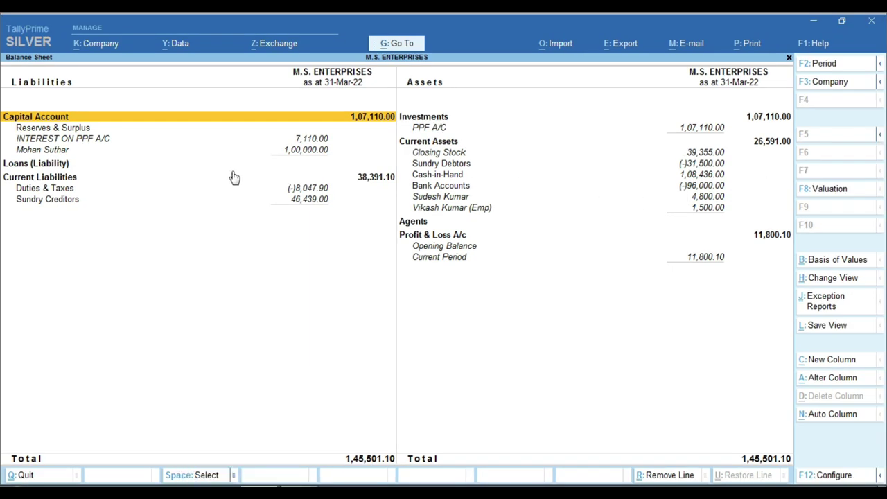
click(184, 139)
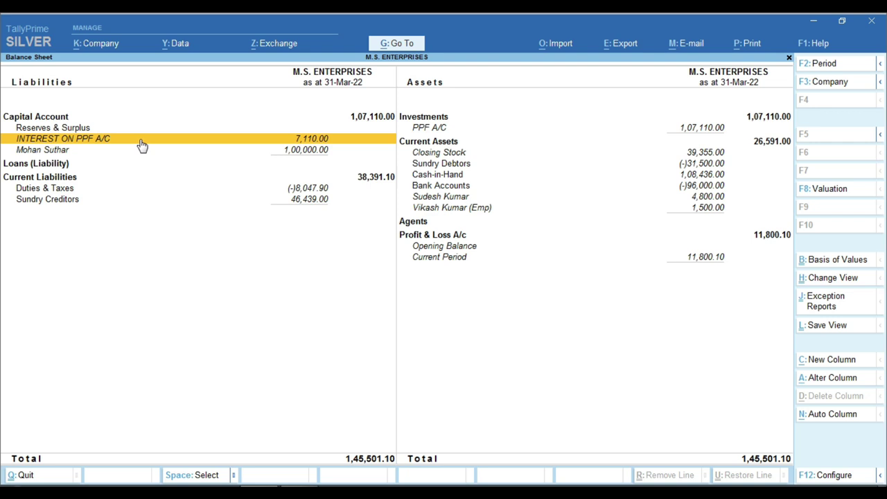
key(space)
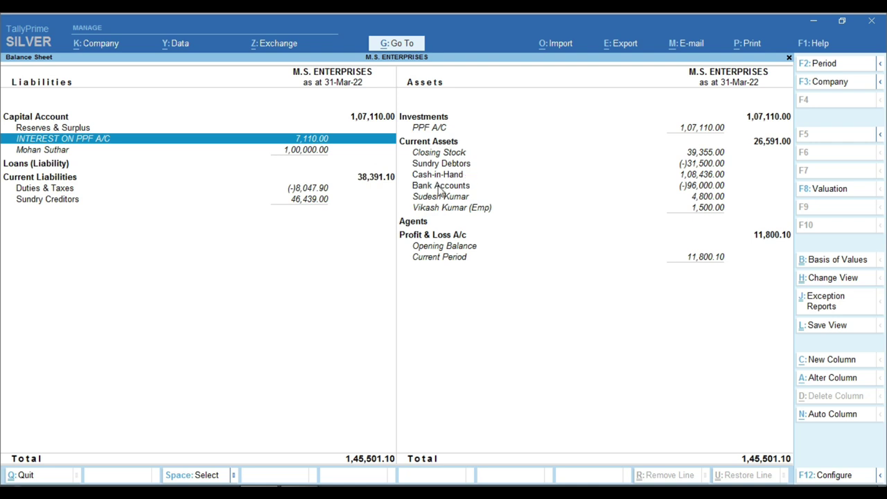
Select the Bank Accounts and PPF A/C lines on the Assets side of the Balance Sheet
click(463, 182)
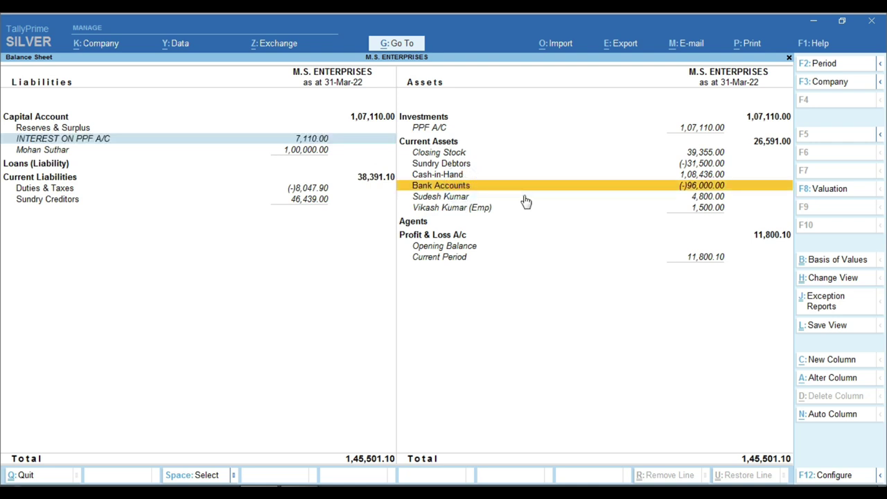
key(space)
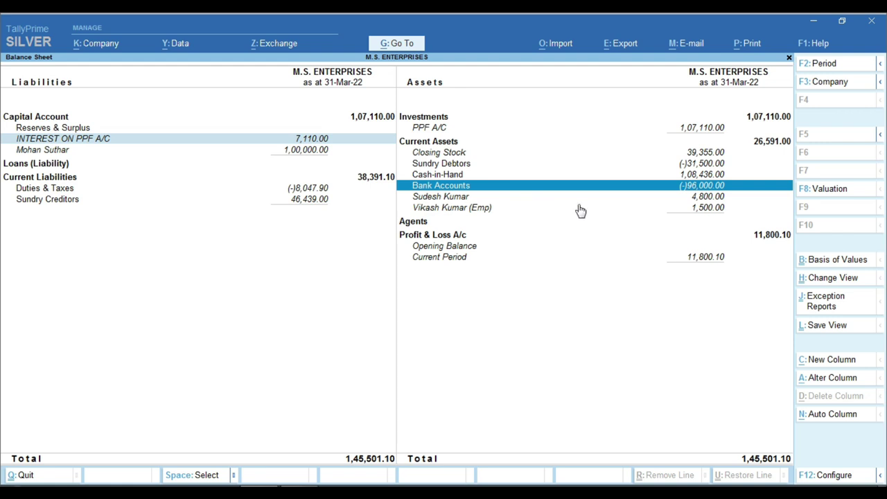
click(559, 131)
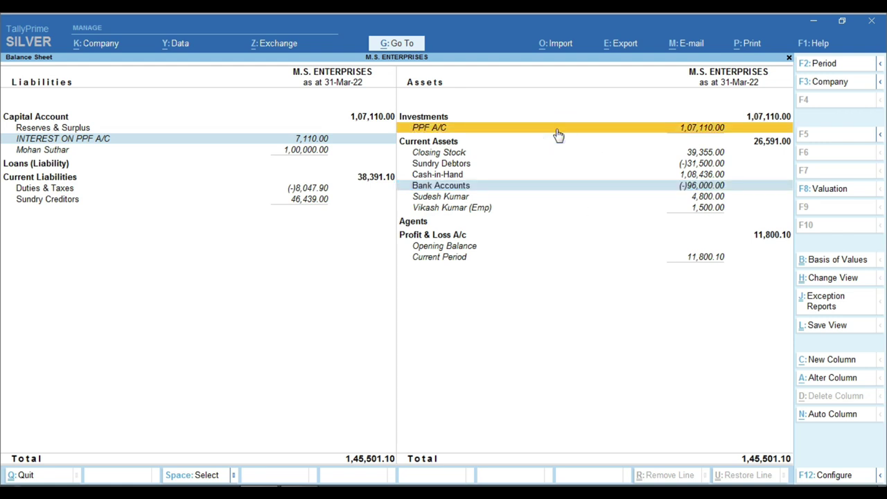
key(space)
key(Up)
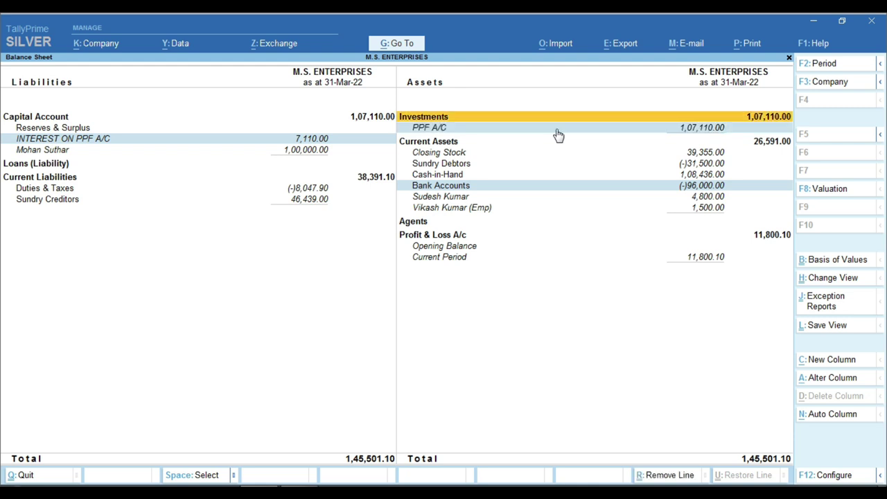
Select all lines on the Assets side of the Balance Sheet at once
click(561, 222)
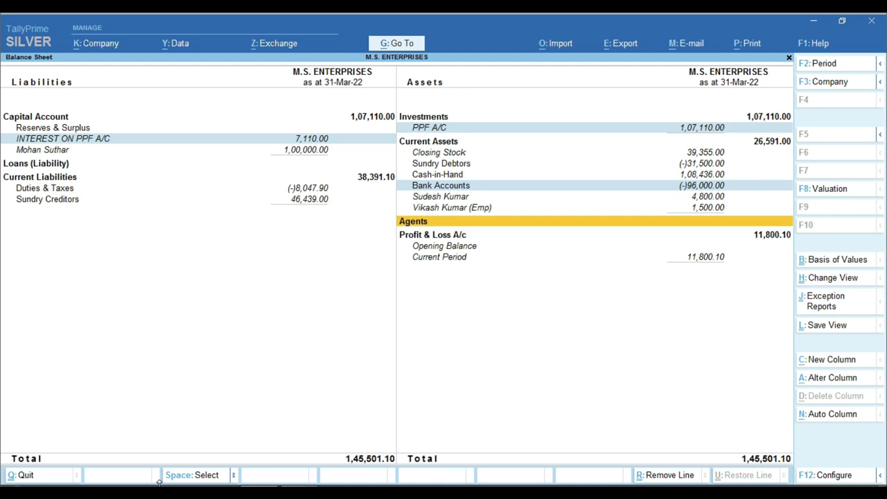
key(ctrl)
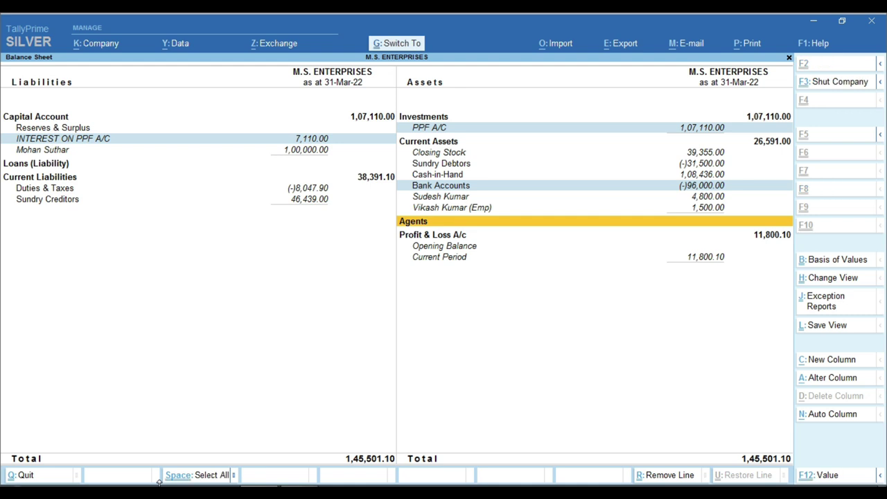
key(ctrl+space)
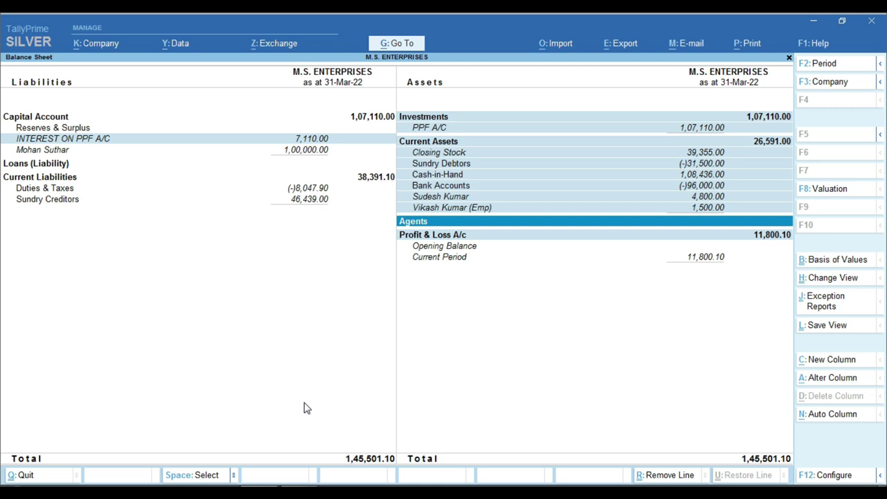
Leave the Balance Sheet and open the Day Book for the period 1-Apr-21 to 31-Mar-22
key(Escape)
key(Escape)
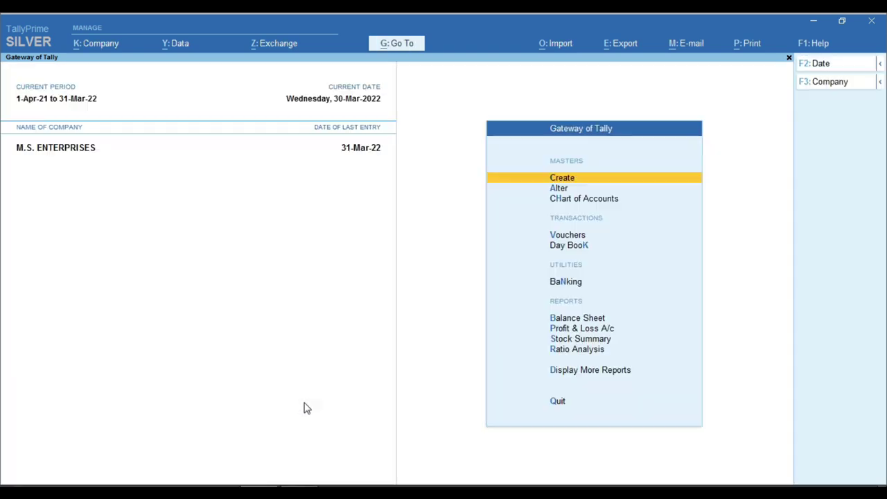
key(d)
key(d)
key(F2)
key(Return)
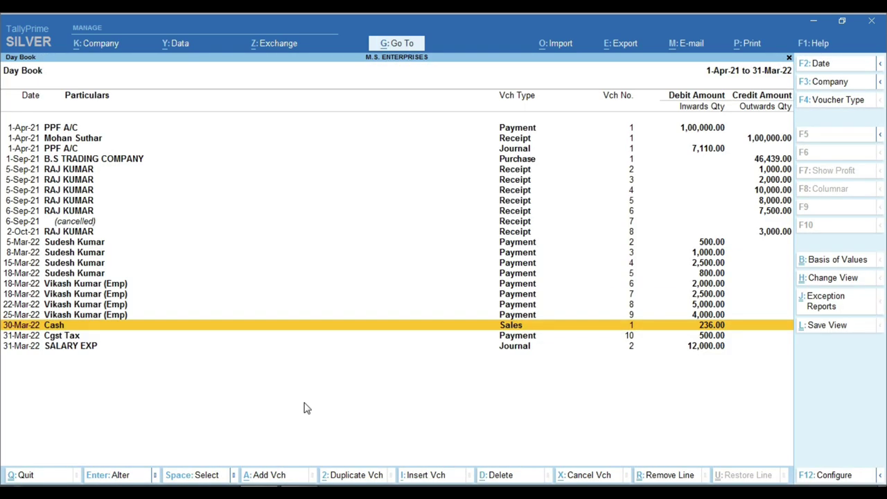
Select the 5-Sep-21 Receipt voucher no. 3 in the Day Book
key(Up)
key(Up)
key(Up)
key(Up)
key(Up)
key(Up)
key(Up)
key(Up)
key(Up)
key(Up)
key(Up)
key(Up)
key(Up)
key(Up)
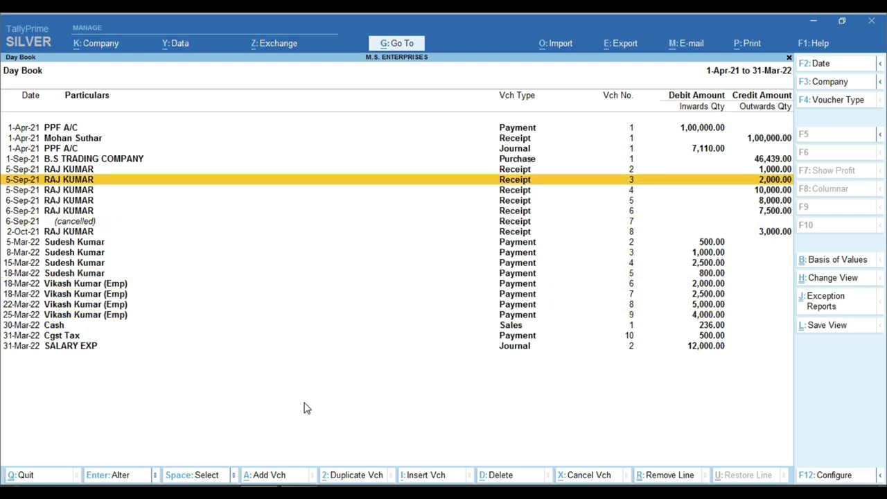
key(space)
Add the 5-Mar-22 Payment no. 2 and the 22-Mar-22 Payment no. 8 to the Day Book selection
key(Down)
key(Down)
key(Down)
key(Down)
key(Down)
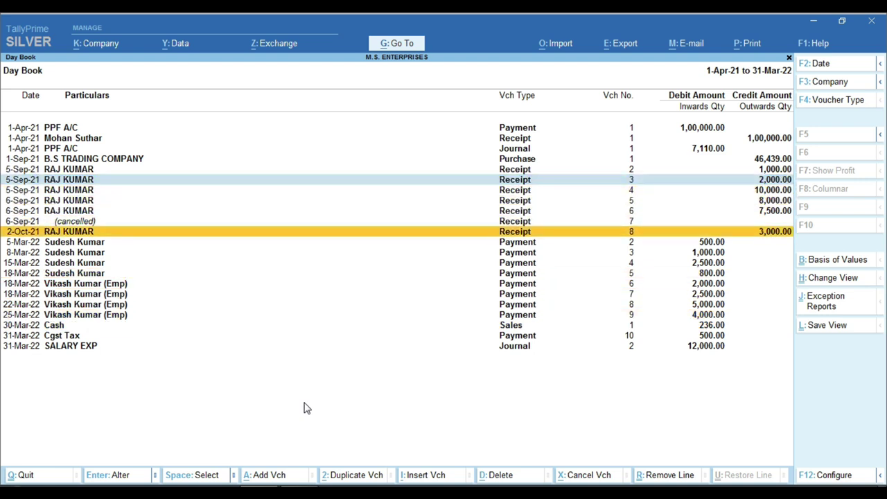
key(Down)
key(space)
key(Down)
key(Down)
key(Down)
key(Down)
key(Down)
key(Down)
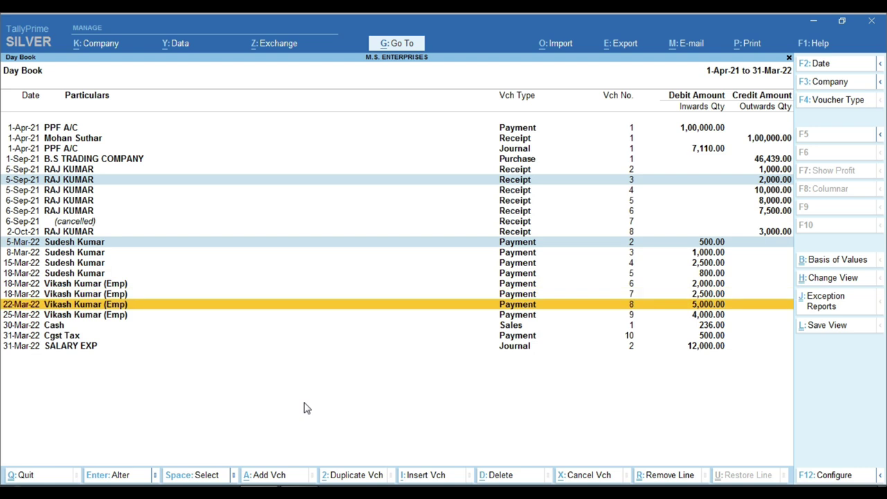
key(space)
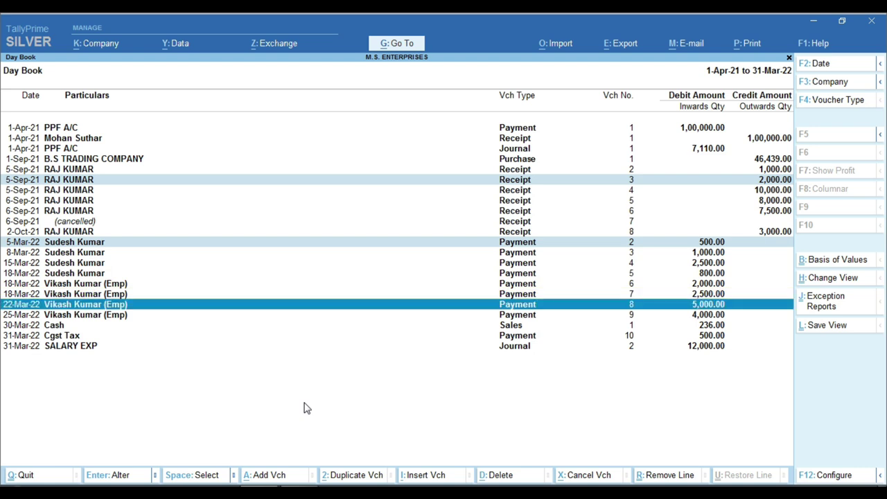
Select all voucher entries in the Day Book at once
key(Down)
key(Down)
key(Down)
key(Up)
key(Up)
key(Up)
key(Up)
key(Up)
key(Up)
key(Up)
key(Up)
key(Up)
key(Up)
key(Up)
key(Up)
key(Up)
key(Up)
key(Up)
key(Up)
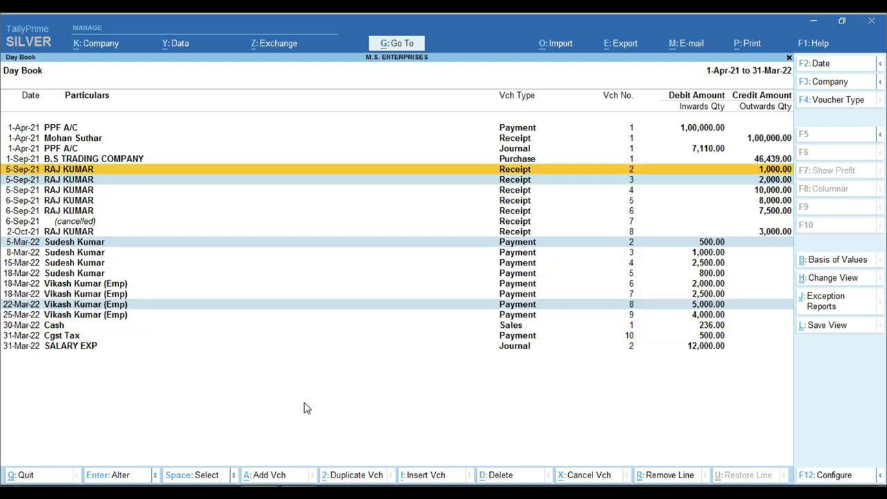
key(Up)
key(Up)
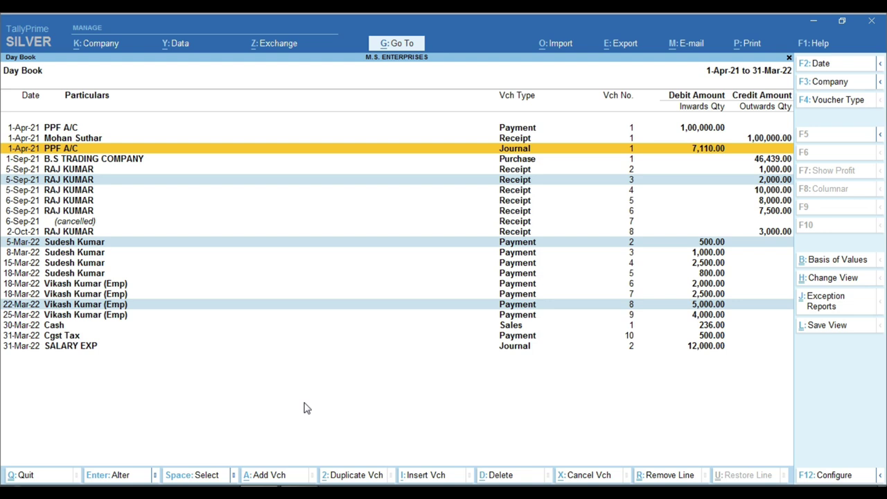
key(ctrl)
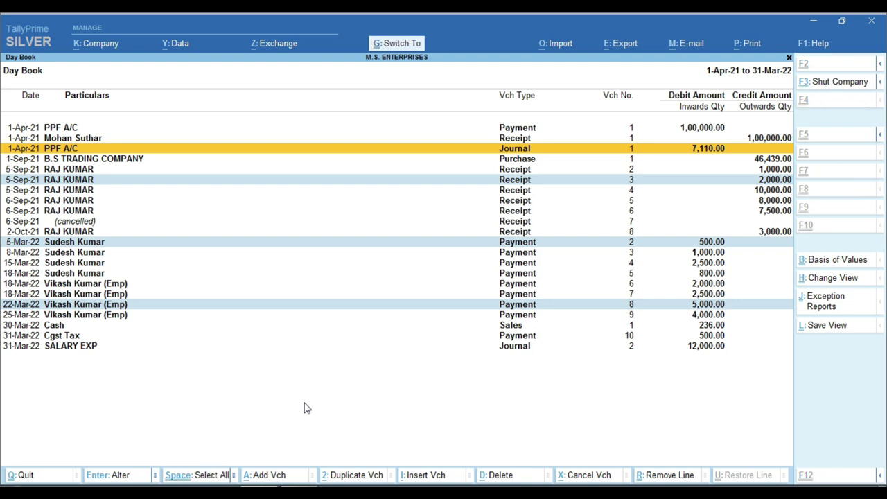
key(ctrl+space)
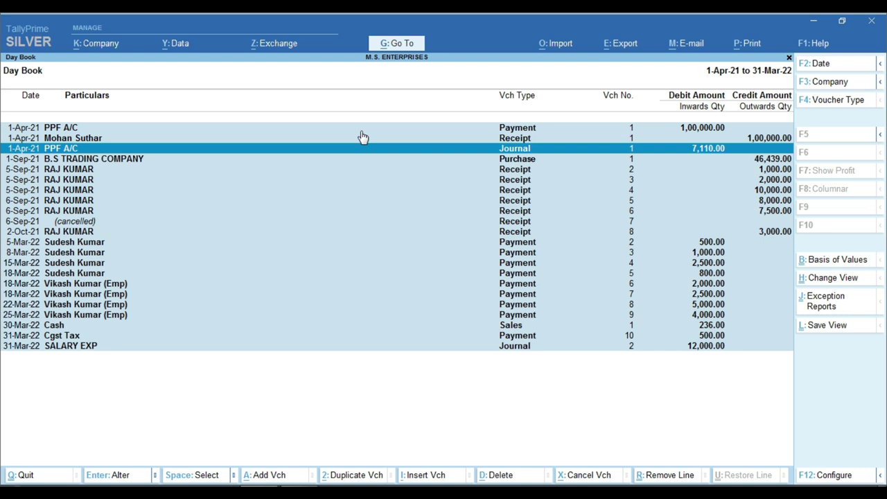
Deselect only the 6-Sep-21 Receipt voucher no. 5 in the fully selected Day Book
key(Down)
key(Down)
key(Down)
key(Down)
key(Down)
key(Down)
key(Down)
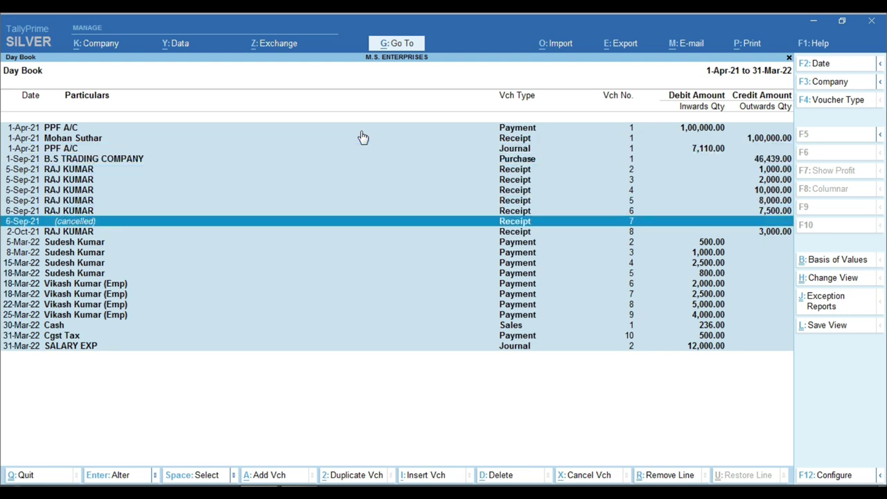
key(Up)
key(Up)
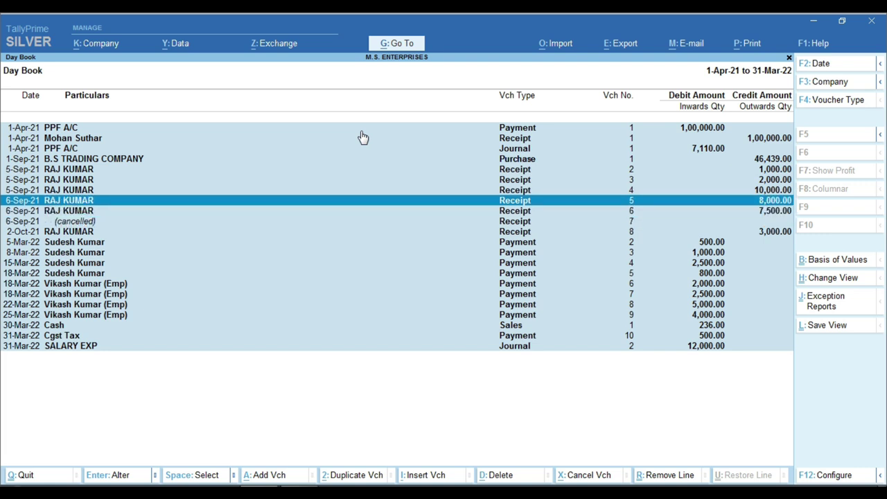
key(space)
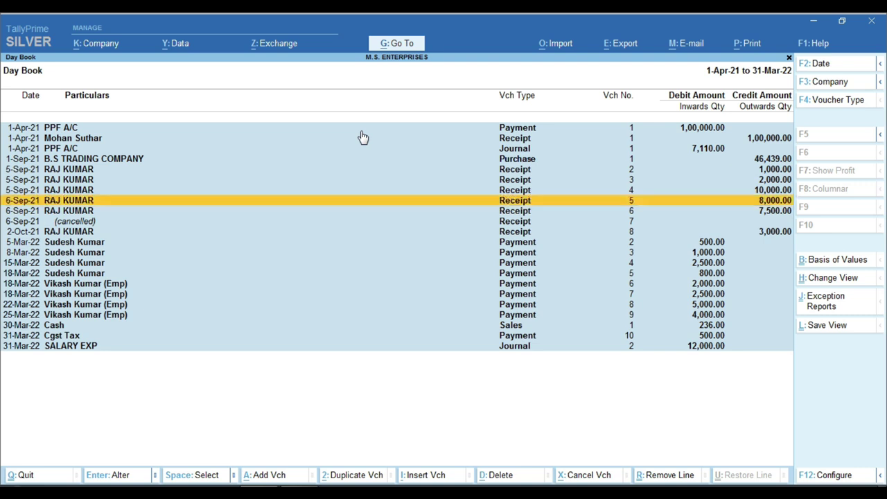
Deselect the 15-Mar-22 Payment no. 4, the 22-Mar-22 Payment no. 8 and the 31-Mar-22 Payment no. 10 in the Day Book
key(Down)
key(Down)
key(Down)
key(Down)
key(Down)
key(Down)
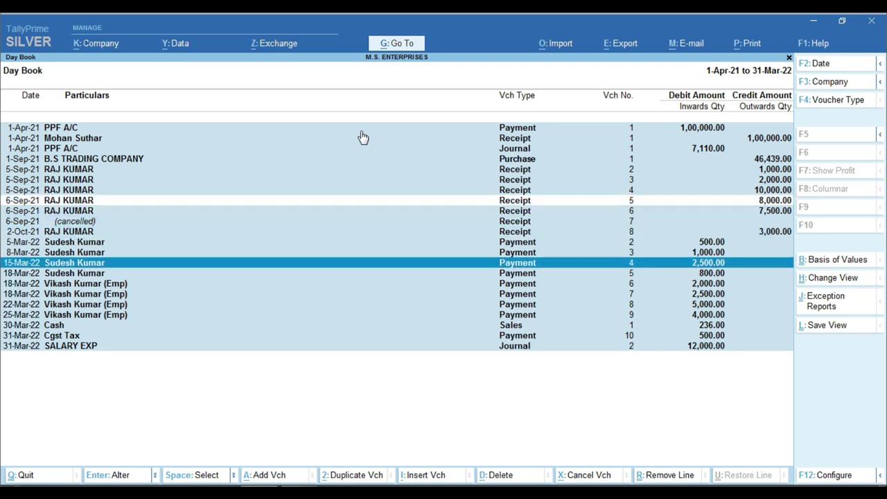
key(space)
key(Down)
key(Down)
key(Down)
key(Down)
key(space)
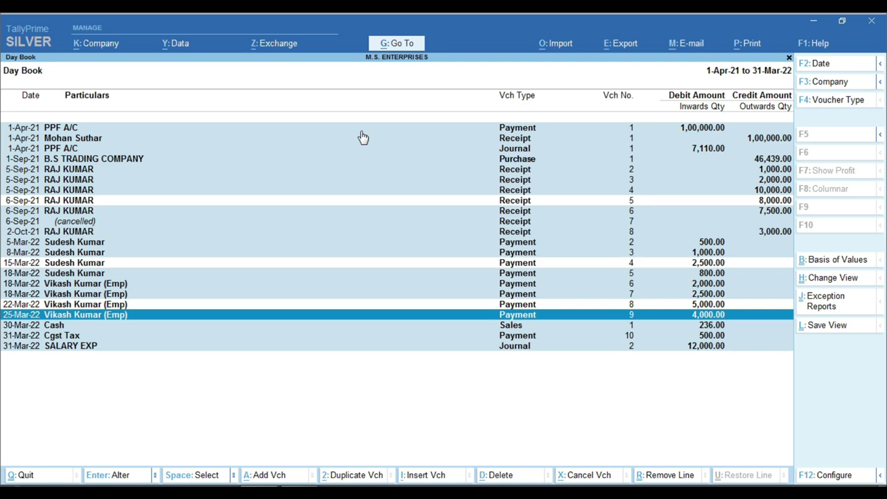
key(Down)
key(Down)
key(Down)
key(space)
Clear the whole Day Book selection, and select and deselect all entries once more
key(Up)
key(Up)
key(Up)
key(Up)
key(Up)
key(Up)
key(Up)
key(Up)
key(Up)
key(Up)
key(Up)
key(Up)
key(Up)
key(Up)
key(Up)
key(Up)
key(Up)
key(Up)
key(Up)
key(Up)
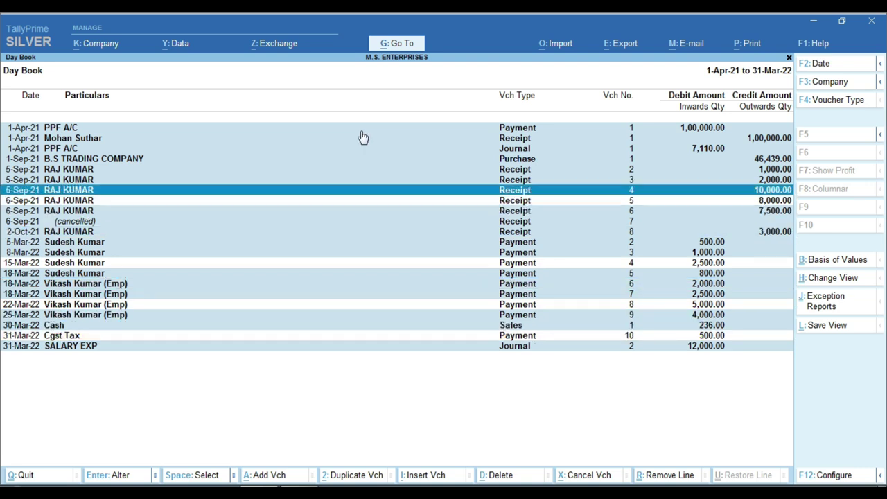
key(ctrl)
key(ctrl+space)
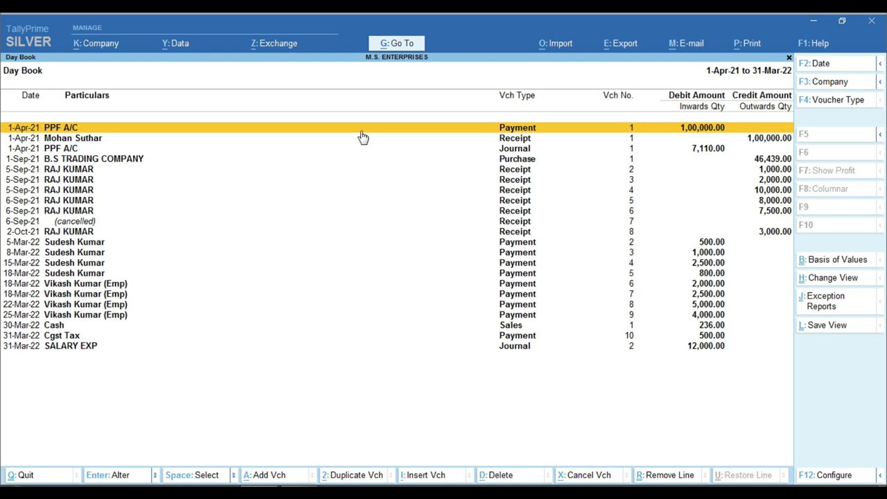
key(ctrl+space)
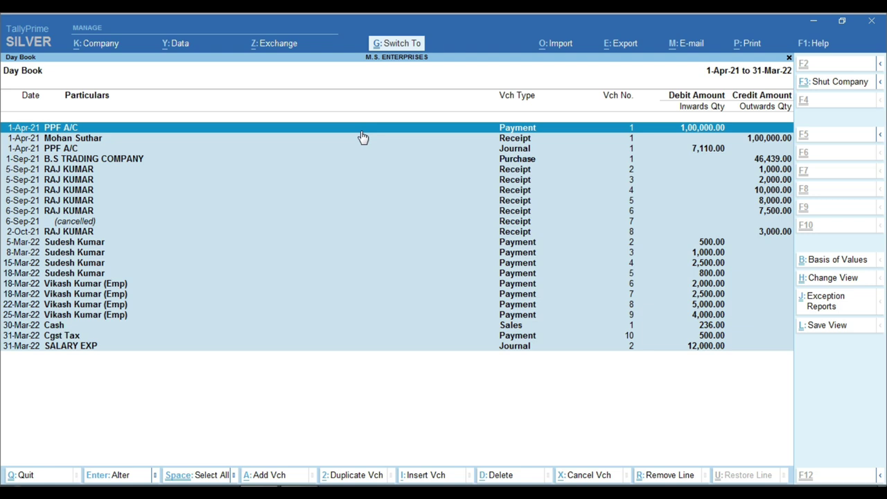
key(ctrl+space)
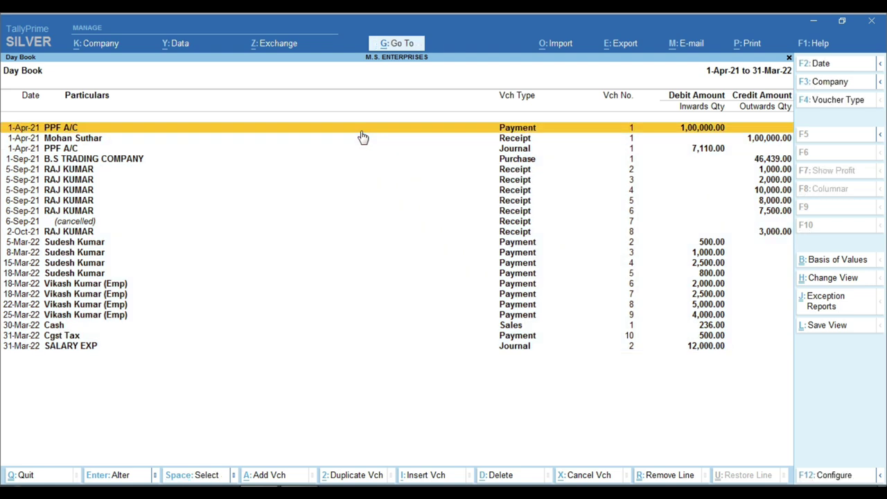
Leave the Day Book, return to the Gateway of Tally, and open the Balance Sheet
key(Escape)
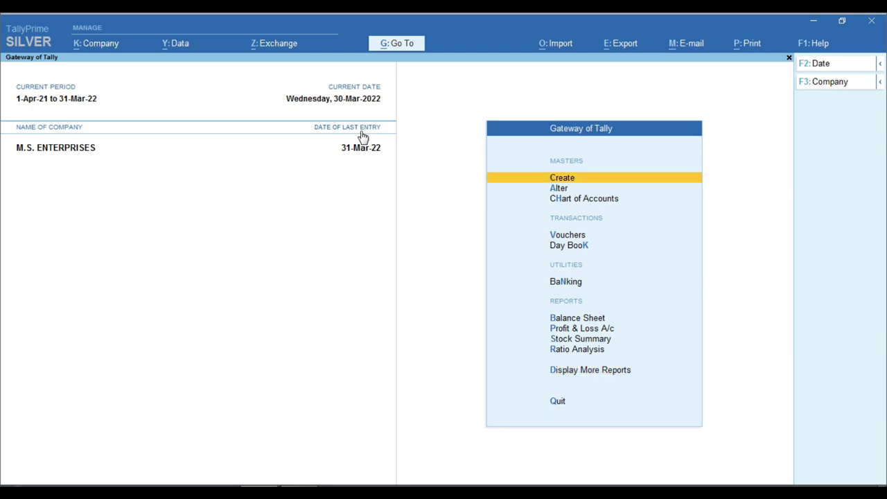
key(b)
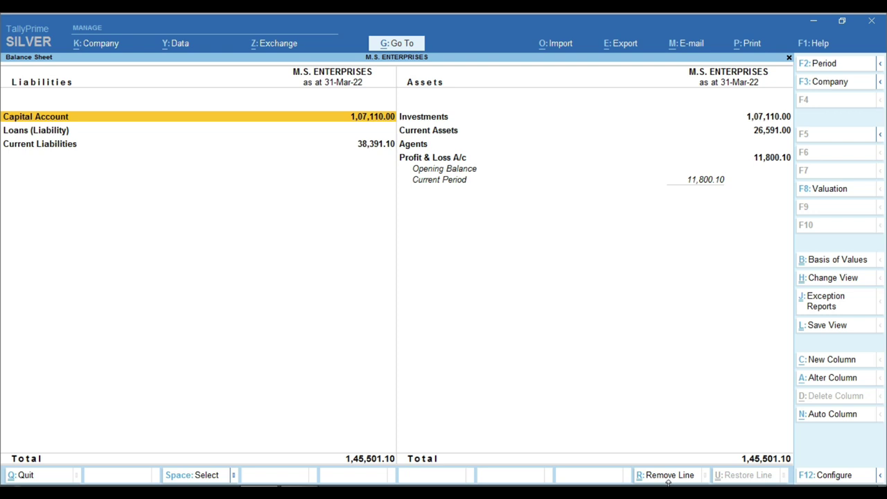
key(ctrl)
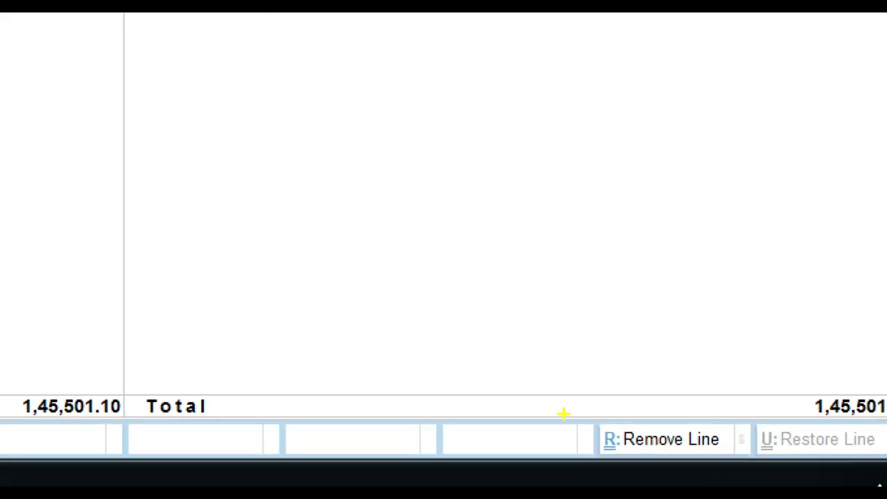